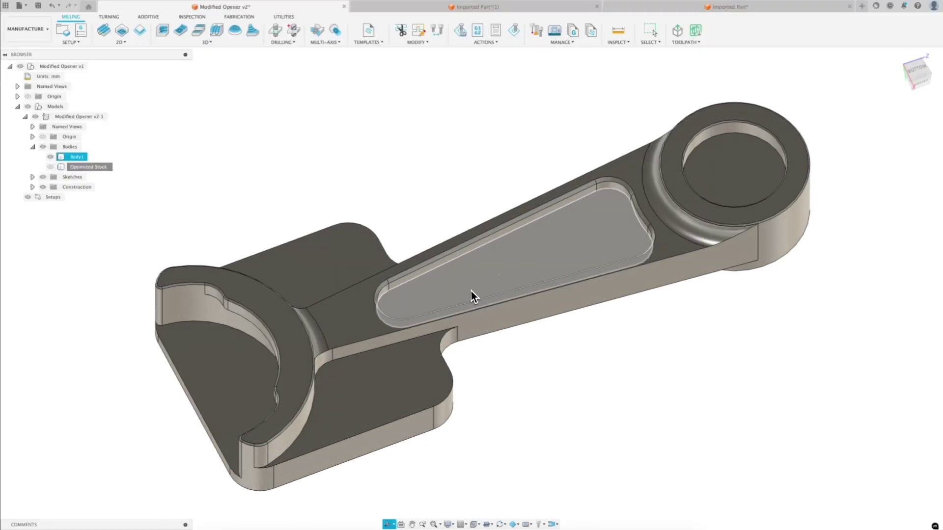
Step: Create a milling setup for the opener with its orientation defined by Z axis/plane, using the flat ring face for Z
{"action": "middle_click_drag", "start_coordinate": [470, 290], "coordinate": [498, 256], "text": "shift"}
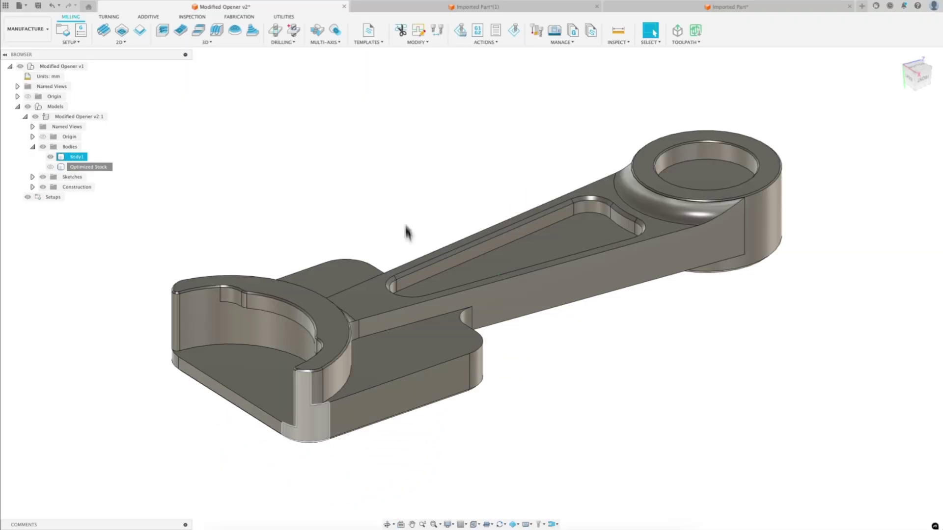
{"action": "left_click", "coordinate": [400, 167]}
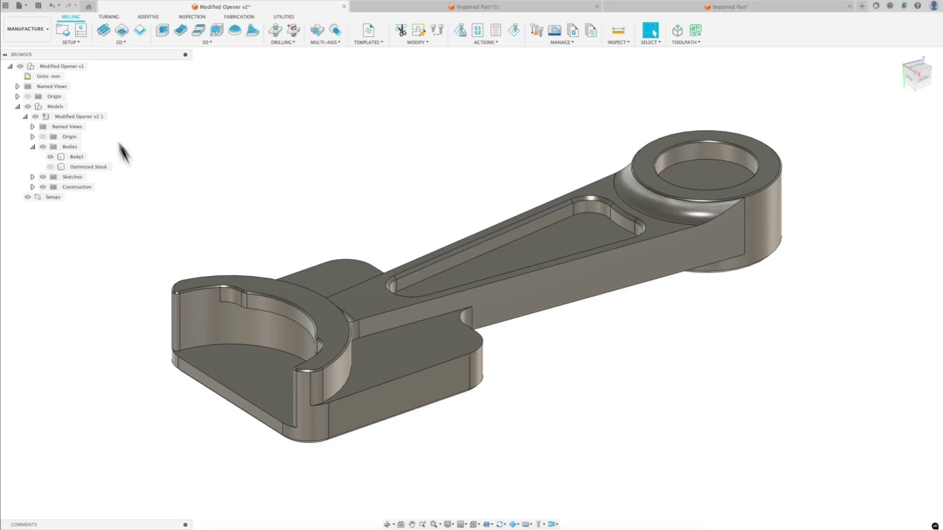
{"action": "left_click", "coordinate": [65, 31]}
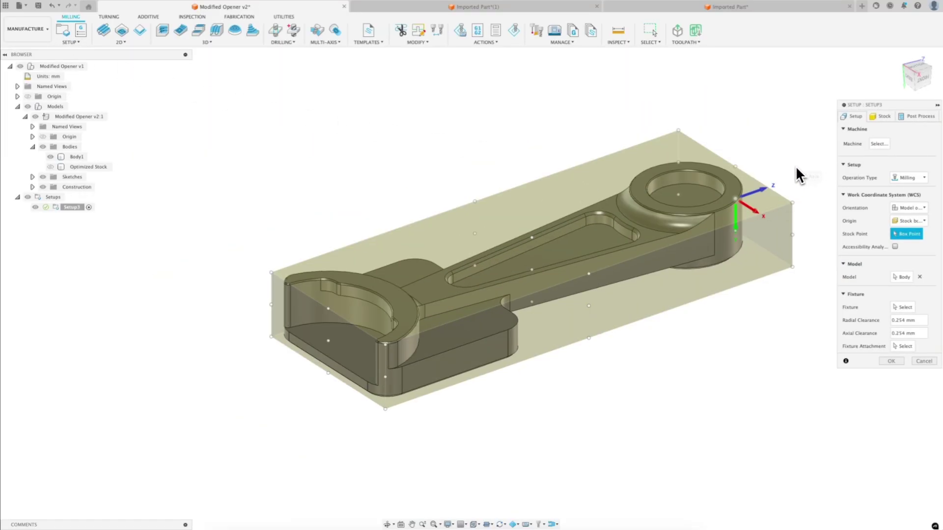
{"action": "left_click", "coordinate": [909, 209]}
{"action": "left_click", "coordinate": [918, 229]}
{"action": "scroll", "coordinate": [638, 196], "scroll_direction": "up", "scroll_amount": 5}
{"action": "scroll", "coordinate": [603, 228], "scroll_direction": "down", "scroll_amount": 4}
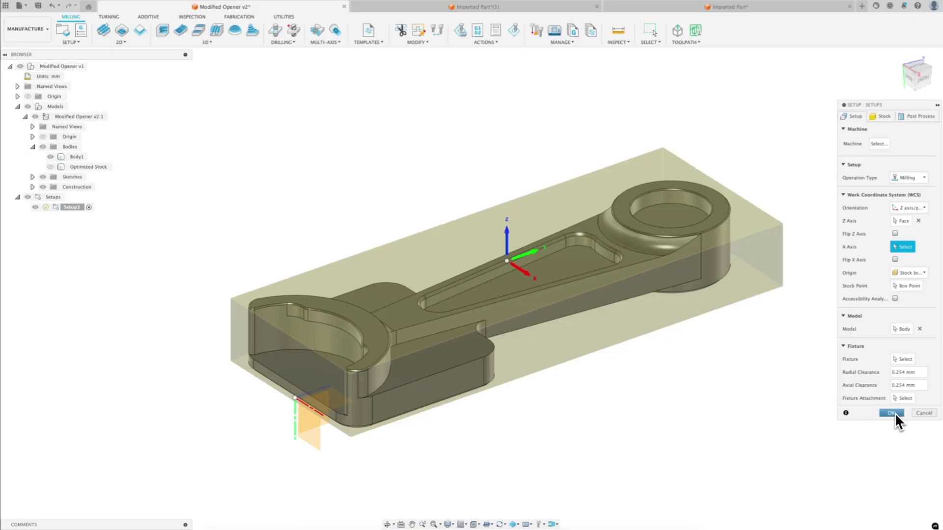
{"action": "left_click", "coordinate": [894, 413]}
{"action": "left_click", "coordinate": [891, 413]}
Step: Duplicate the milling setup and flip the copy's Z axis for machining the underside
{"action": "left_click", "coordinate": [75, 208]}
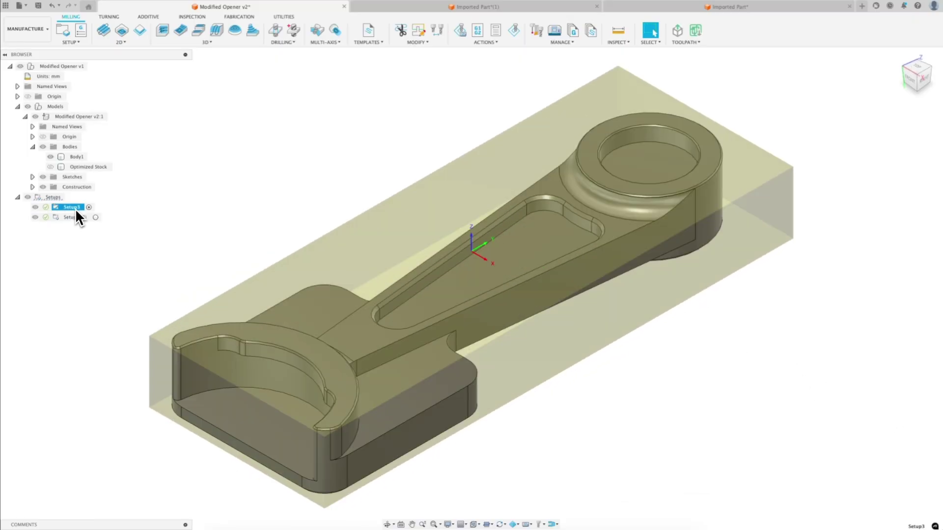
{"action": "right_click", "coordinate": [74, 218]}
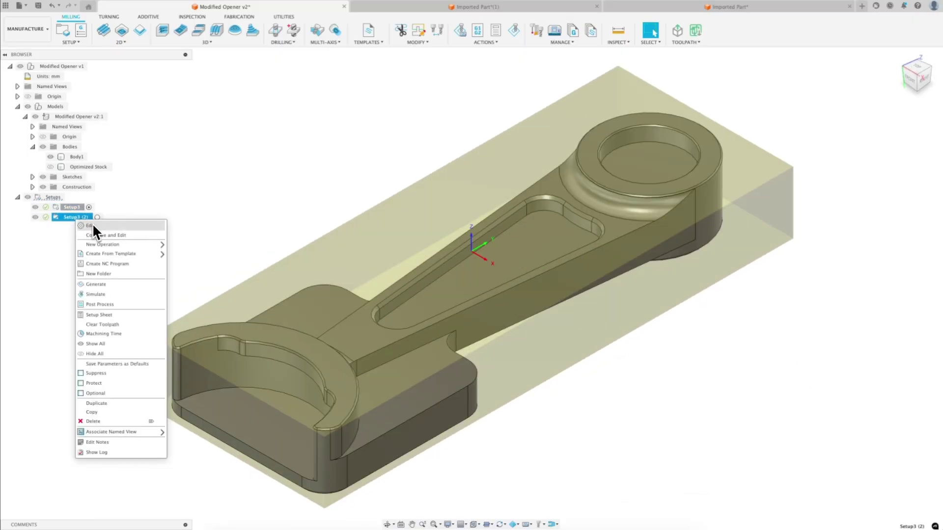
{"action": "left_click", "coordinate": [93, 225]}
{"action": "left_click", "coordinate": [469, 220]}
{"action": "middle_click_drag", "start_coordinate": [501, 287], "coordinate": [468, 258], "text": "shift"}
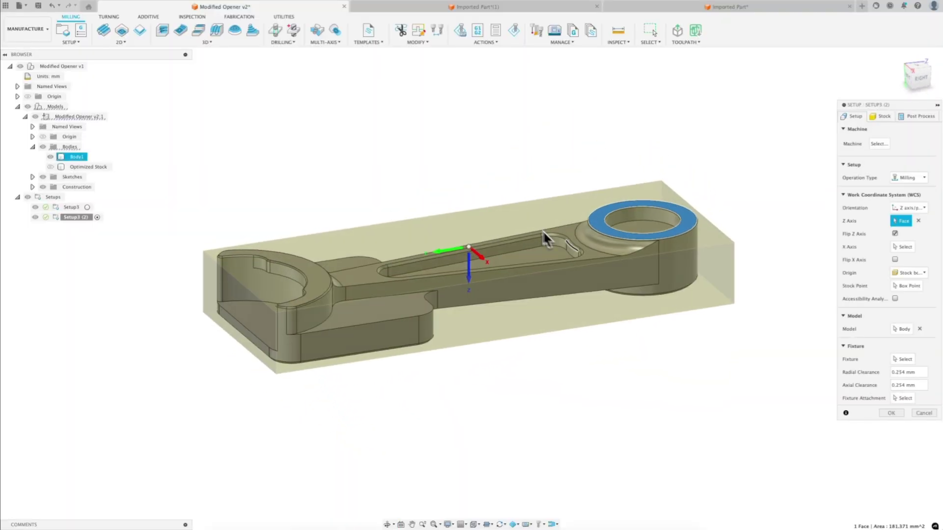
{"action": "left_click", "coordinate": [892, 413]}
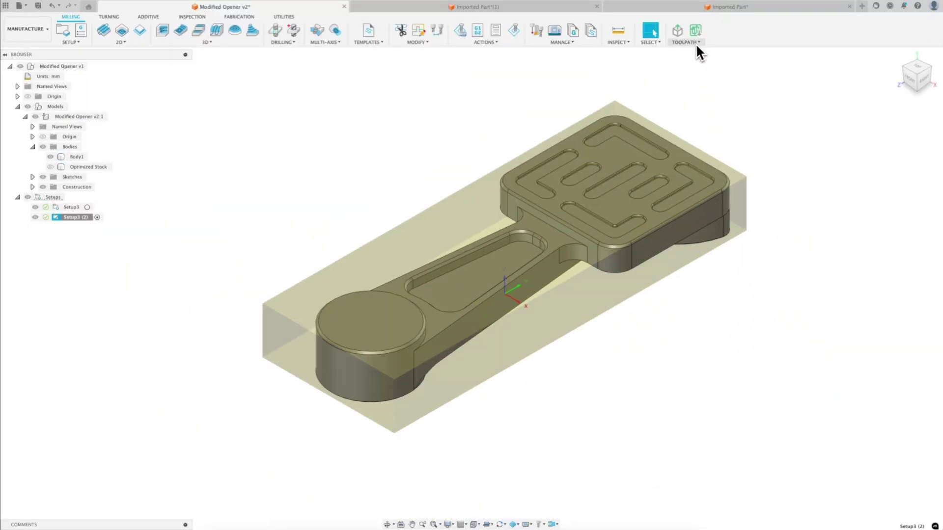
Step: Send the part to Toolpath using the existing setups, with both Setup3 and Setup3 (2) included
{"action": "left_click", "coordinate": [695, 42]}
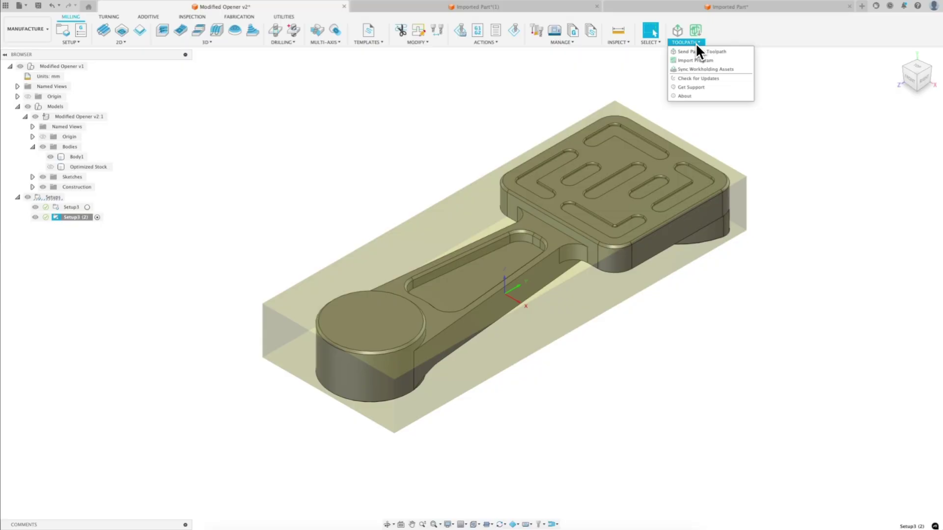
{"action": "left_click", "coordinate": [720, 53]}
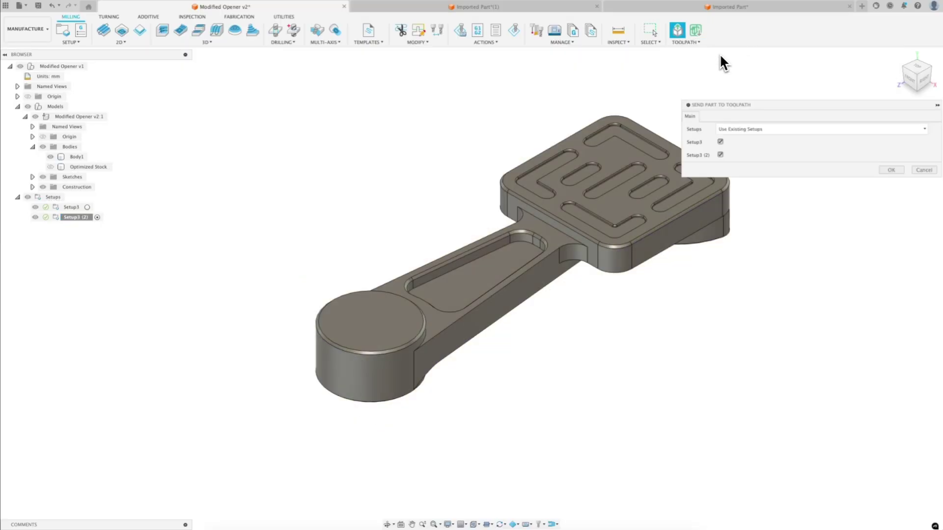
{"action": "left_click", "coordinate": [762, 131]}
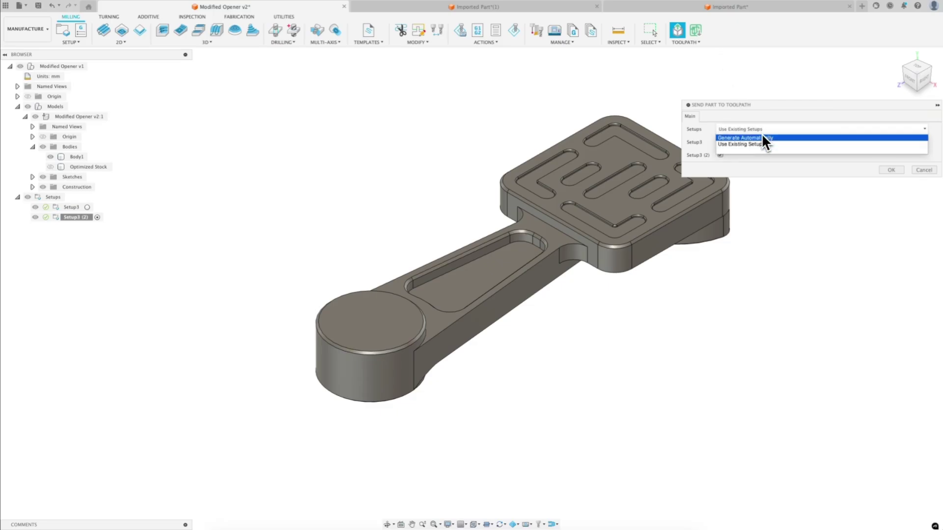
{"action": "left_click", "coordinate": [734, 129]}
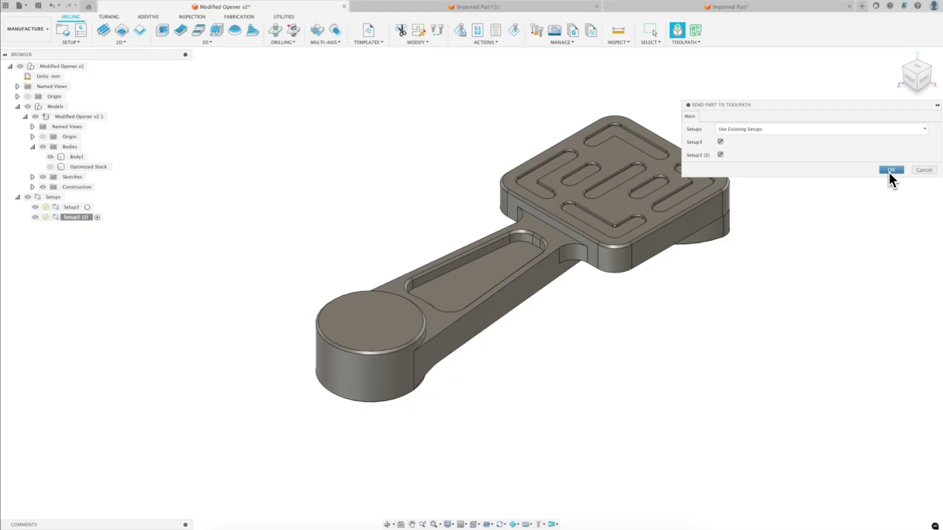
{"action": "left_click", "coordinate": [891, 170]}
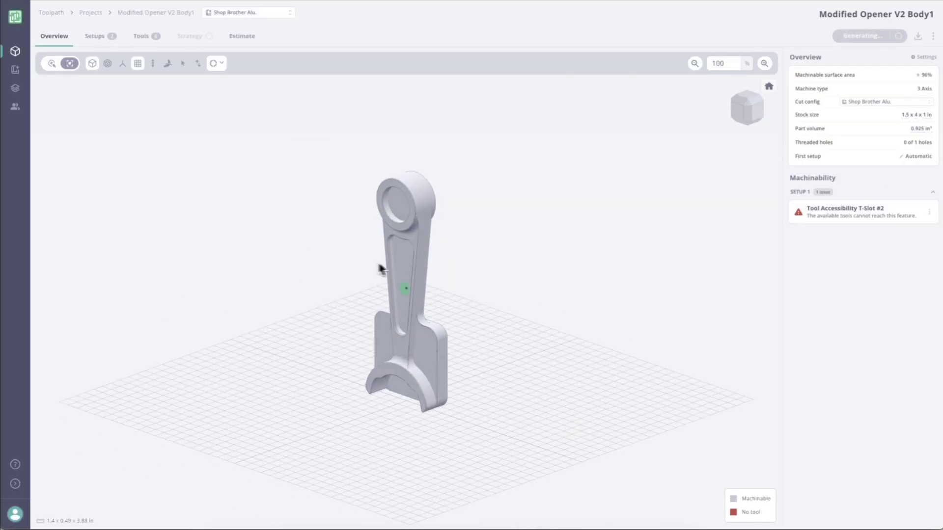
Step: Inspect the part in the Toolpath web app and open the details of the T-Slot #2 tool accessibility issue
{"action": "left_click_drag", "start_coordinate": [375, 264], "coordinate": [556, 263]}
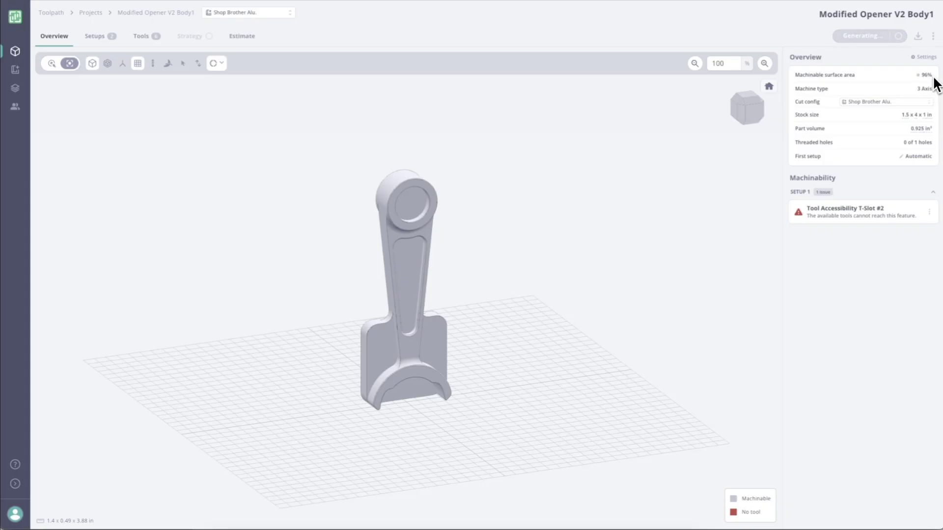
{"action": "left_click", "coordinate": [844, 220]}
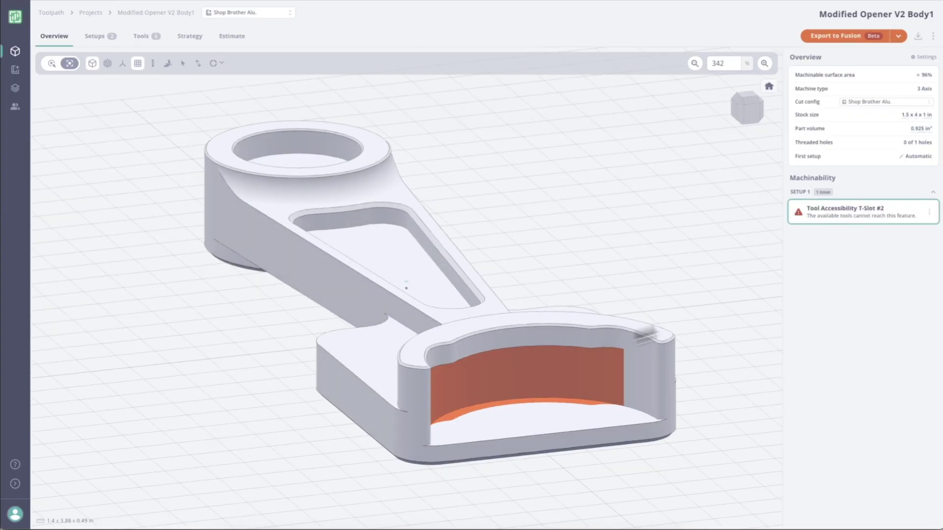
{"action": "left_click", "coordinate": [930, 216]}
{"action": "left_click", "coordinate": [908, 224]}
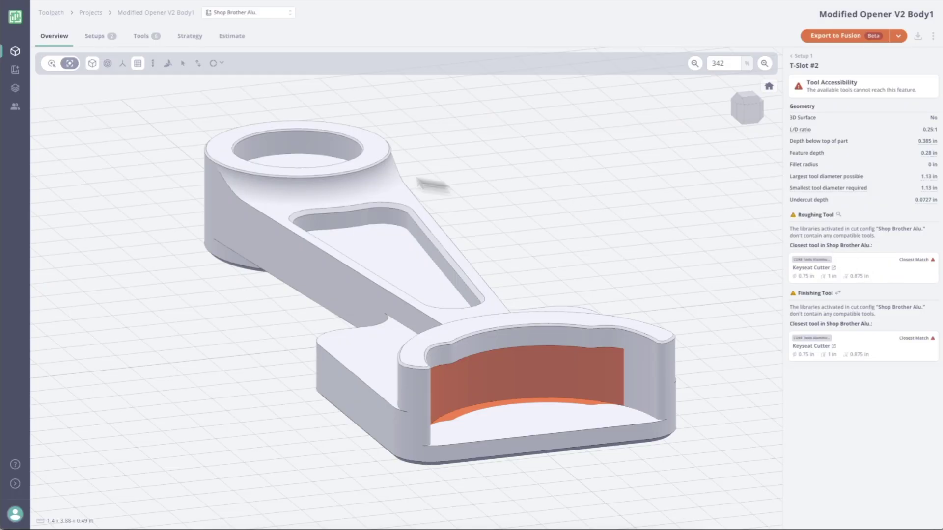
Step: Open the CORE Tools Aluminum library and add a slot-mill keyseat cutter in inches
{"action": "left_click", "coordinate": [16, 90]}
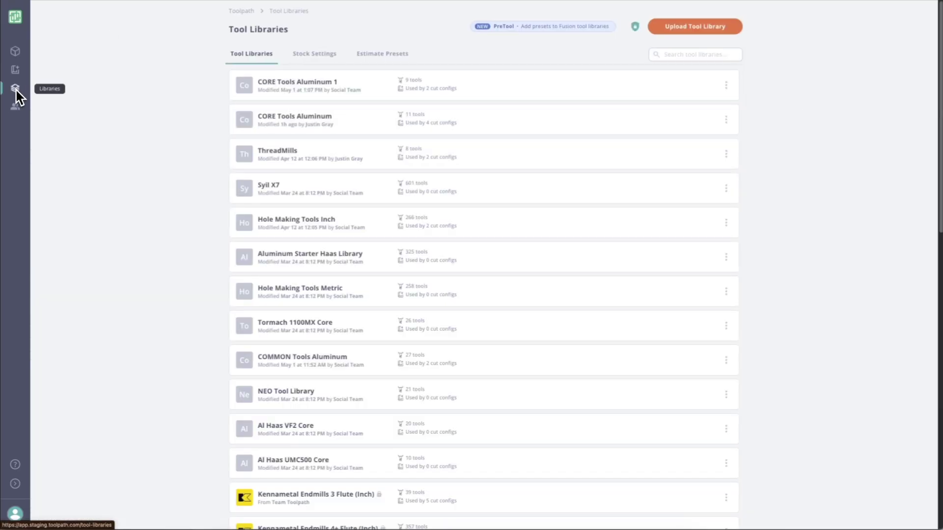
{"action": "left_click", "coordinate": [361, 127]}
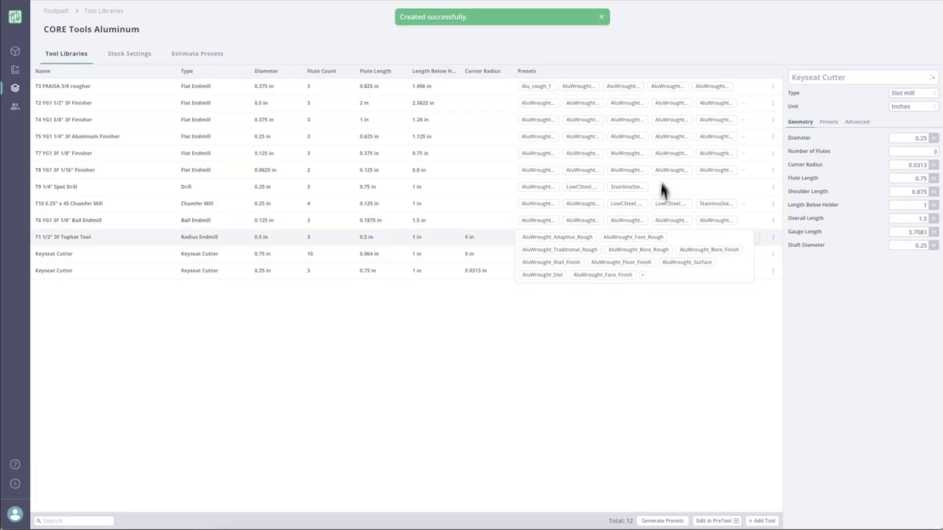
Step: Try to set the new keyseat cutter's diameter to 0.75 in, corner radius to 0, flute length to 0.064 in and shaft diameter to 0.375 in
{"action": "left_click", "coordinate": [658, 273]}
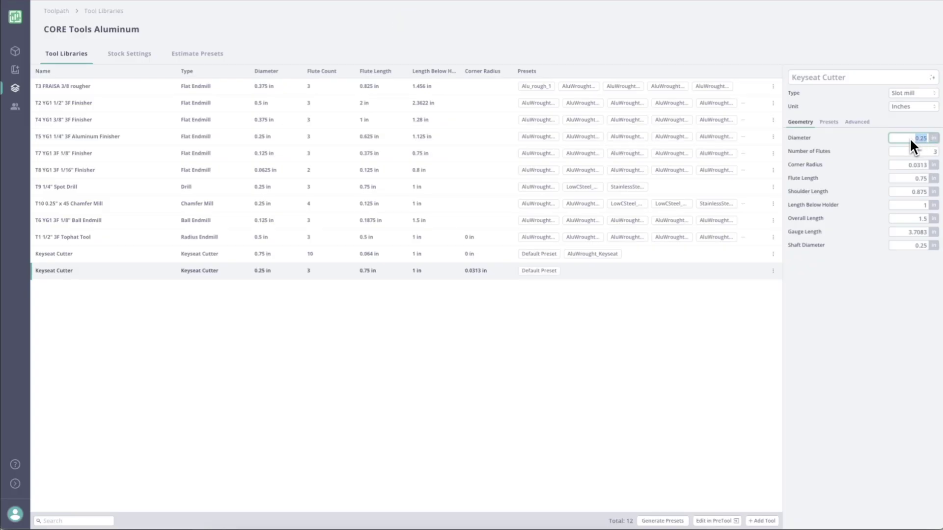
{"action": "type", "text": ".75"}
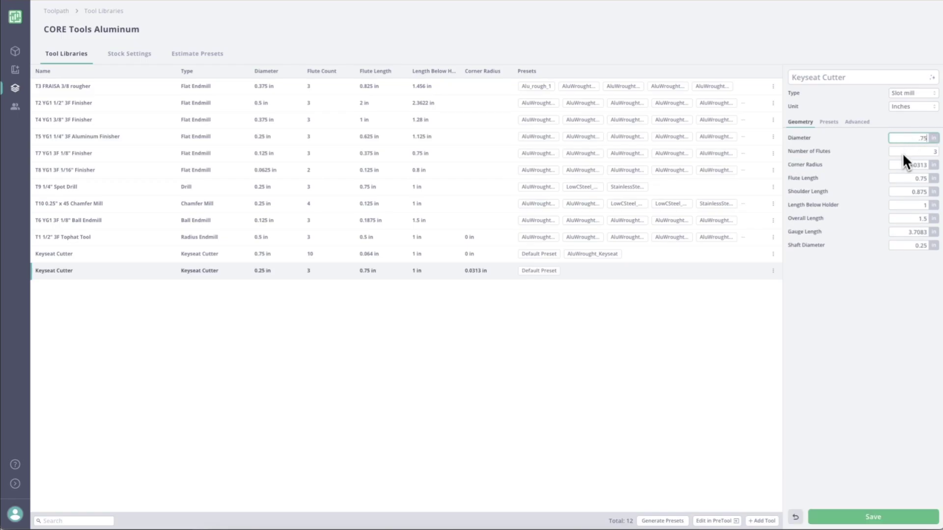
{"action": "left_click", "coordinate": [906, 166]}
{"action": "left_click", "coordinate": [906, 180]}
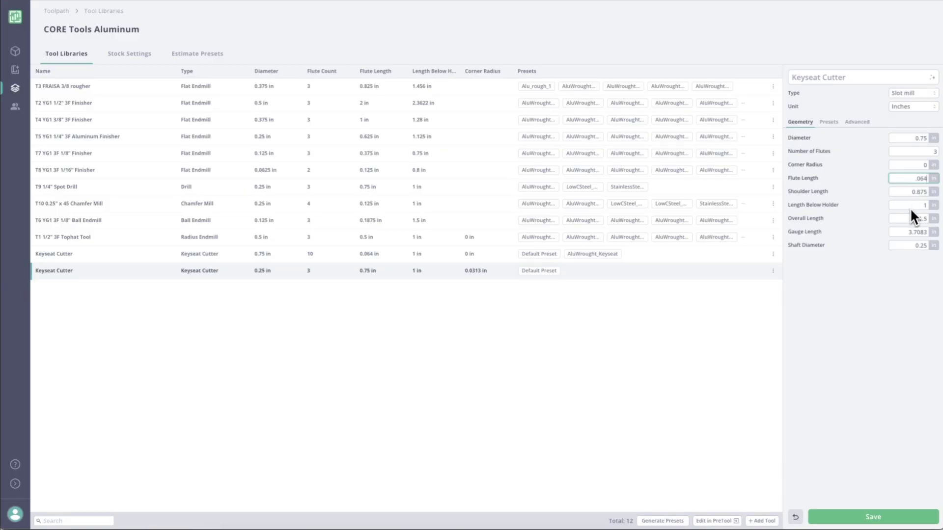
{"action": "left_click", "coordinate": [910, 246]}
{"action": "type", "text": ".375"}
{"action": "left_click", "coordinate": [828, 124]}
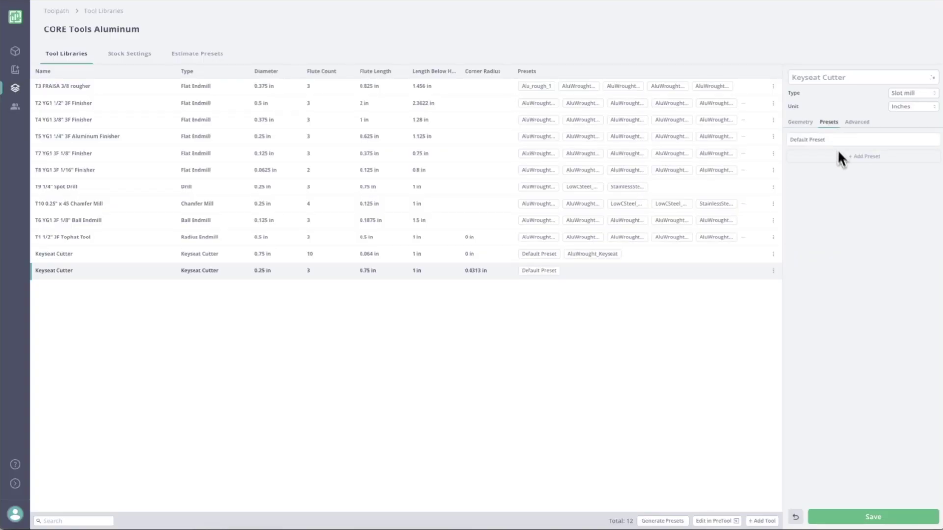
{"action": "left_click", "coordinate": [828, 140]}
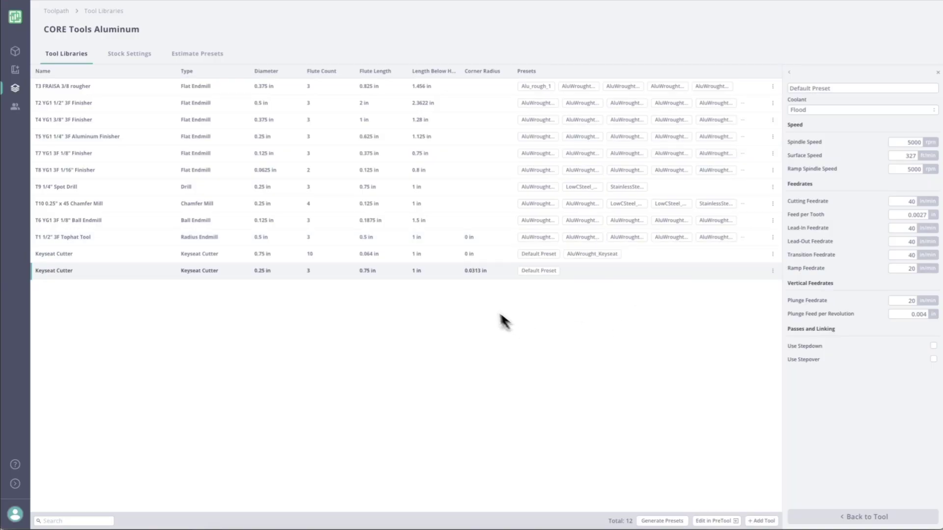
{"action": "left_click", "coordinate": [494, 275]}
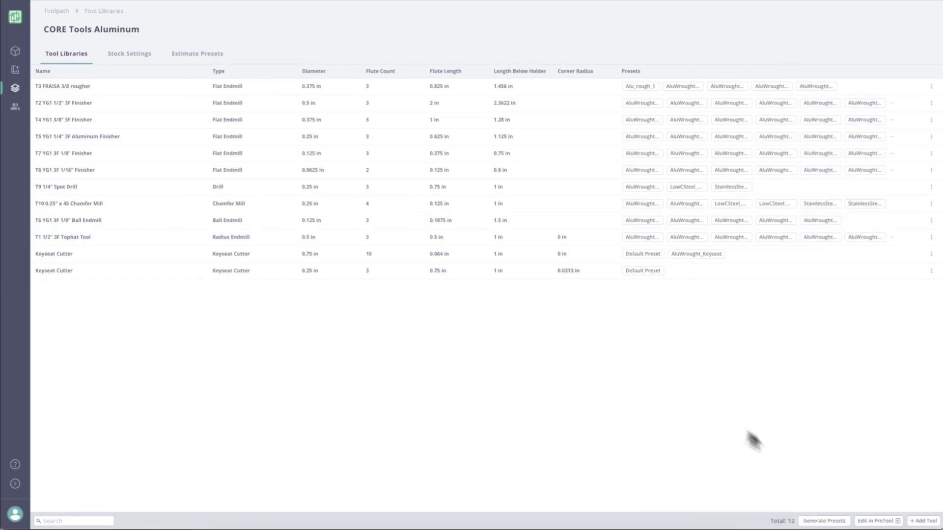
Step: Generate presets for the library and remove LowCSteel_Keyseat and StainlessSteel_Keyseat from the 0.25 in keyseat cutter
{"action": "left_click", "coordinate": [837, 523]}
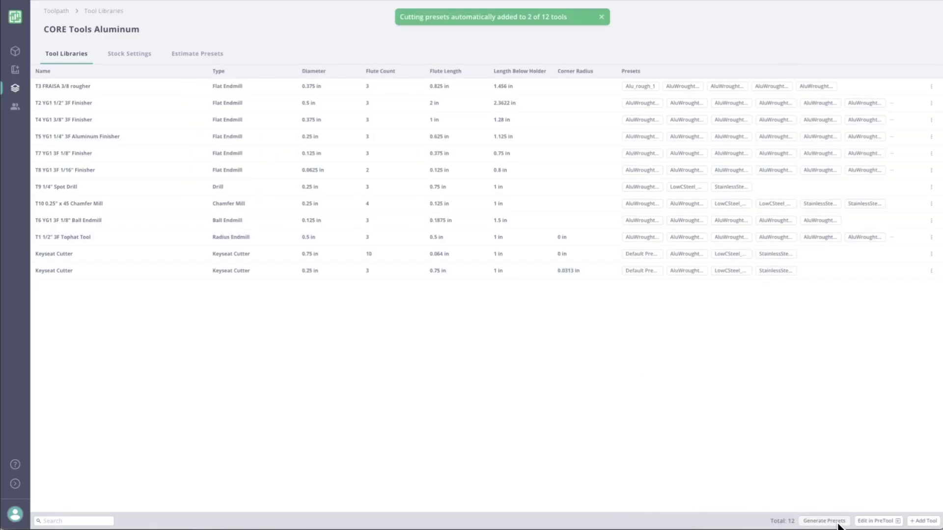
{"action": "left_click", "coordinate": [599, 277]}
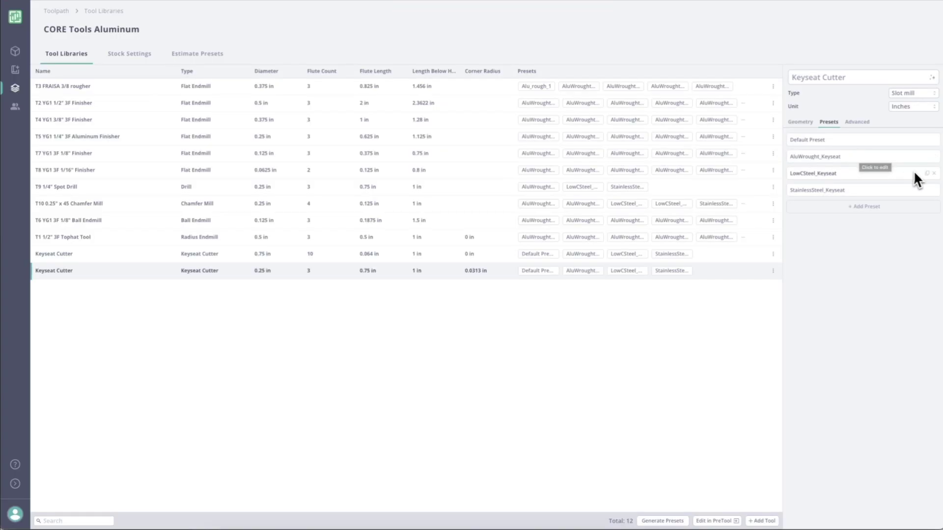
{"action": "left_click", "coordinate": [934, 174]}
{"action": "left_click", "coordinate": [502, 71]}
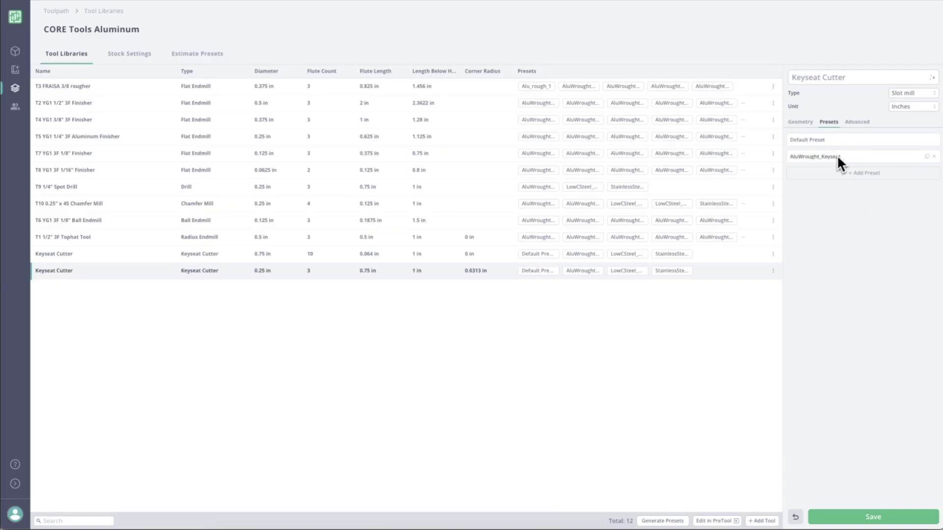
Step: Review the AluWrought_Keyseat preset's speeds, feedrates, stepdown and stepover options, and save the keyseat cutter
{"action": "left_click", "coordinate": [831, 155]}
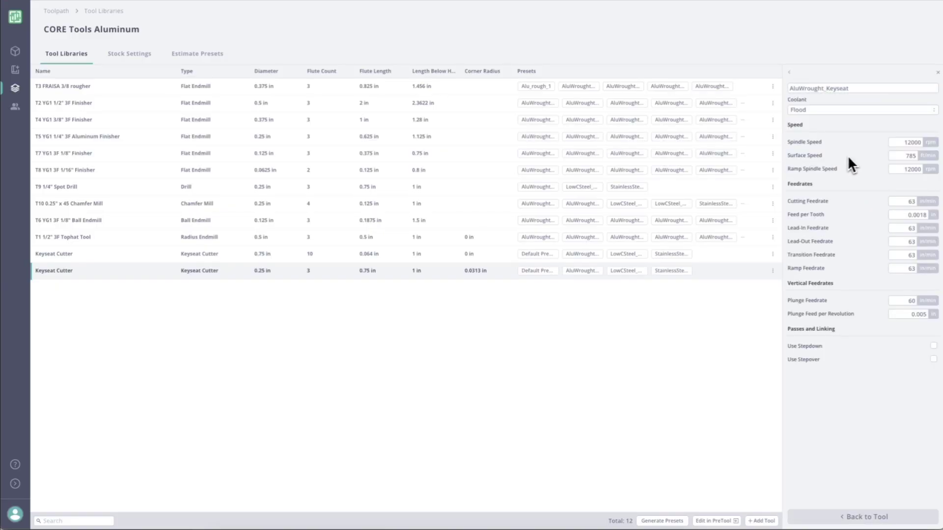
{"action": "left_click", "coordinate": [930, 143]}
{"action": "left_click", "coordinate": [926, 200]}
{"action": "left_click", "coordinate": [933, 346]}
{"action": "left_click", "coordinate": [933, 374]}
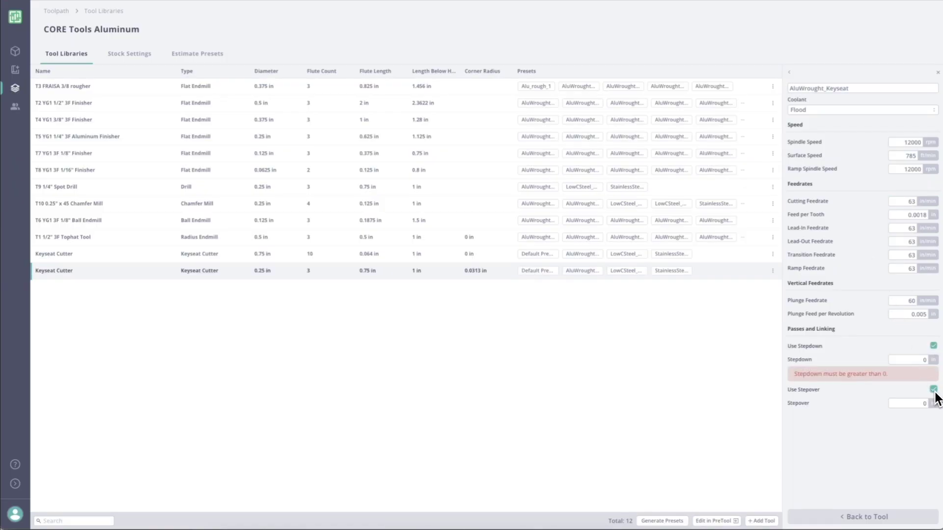
{"action": "left_click", "coordinate": [933, 390]}
{"action": "left_click", "coordinate": [933, 346]}
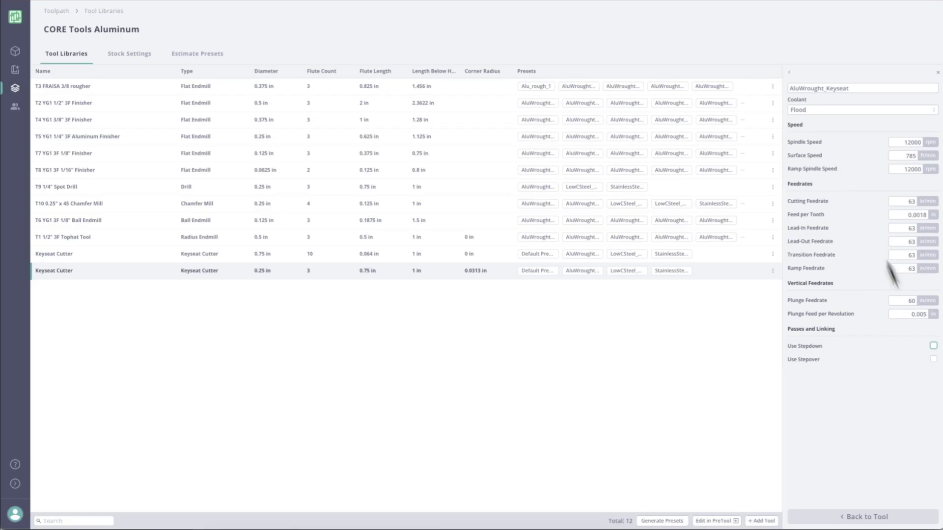
{"action": "left_click", "coordinate": [847, 517]}
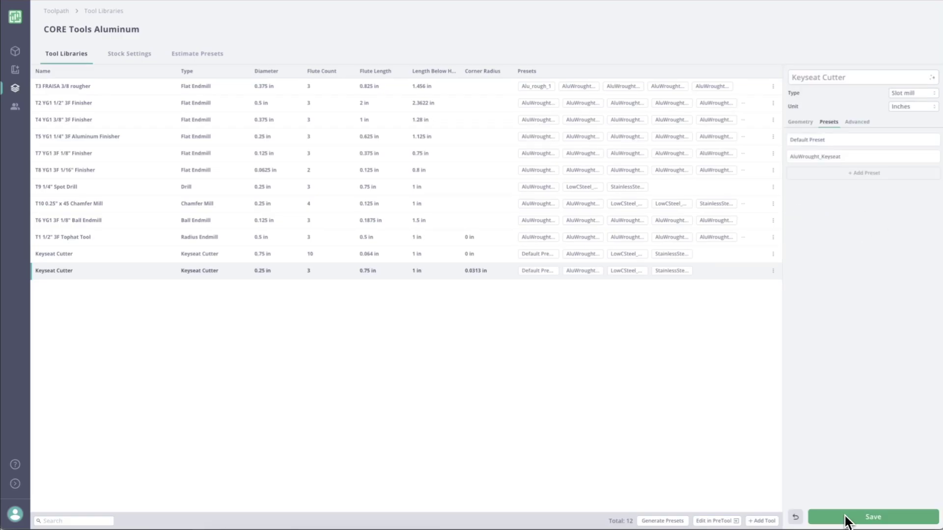
{"action": "left_click", "coordinate": [871, 519]}
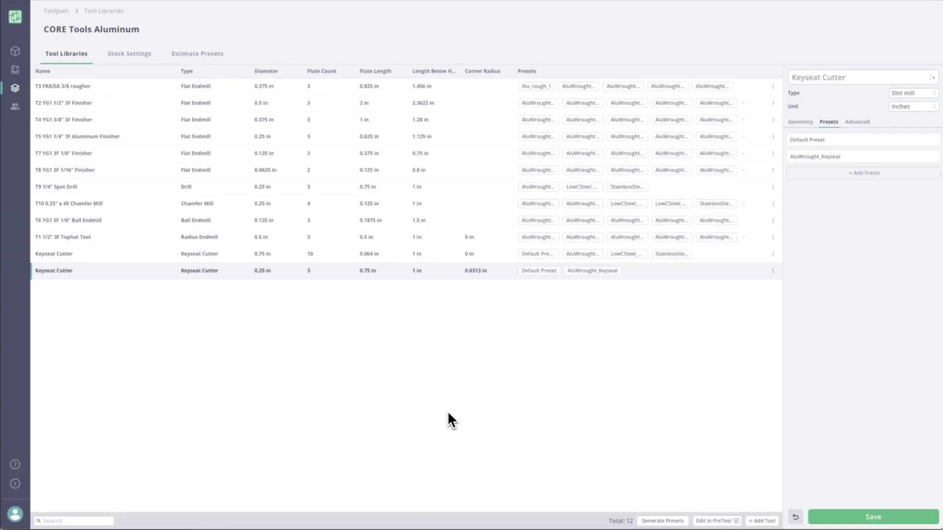
Step: Assign the AluWrought_Keyseat preset to the Special cutting role in the default Shop Brother Alu. cut config and save it
{"action": "left_click", "coordinate": [16, 72]}
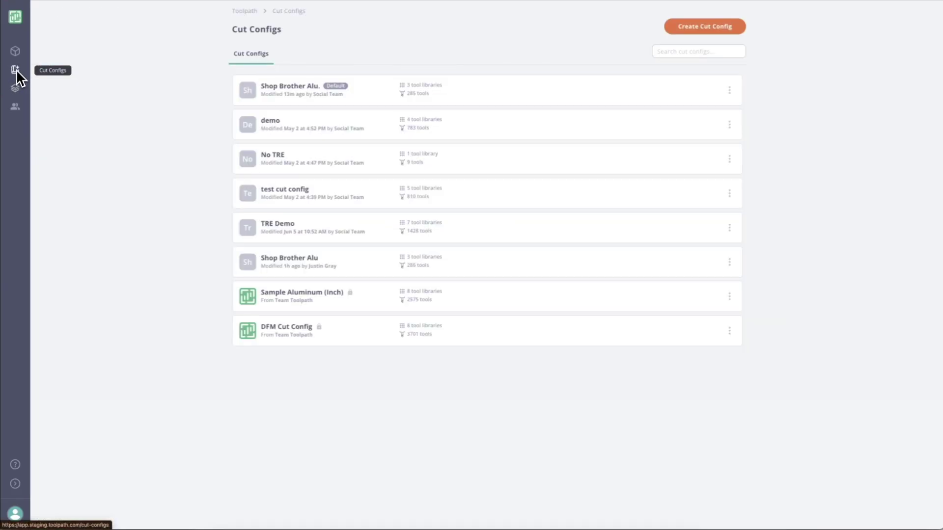
{"action": "left_click", "coordinate": [293, 91]}
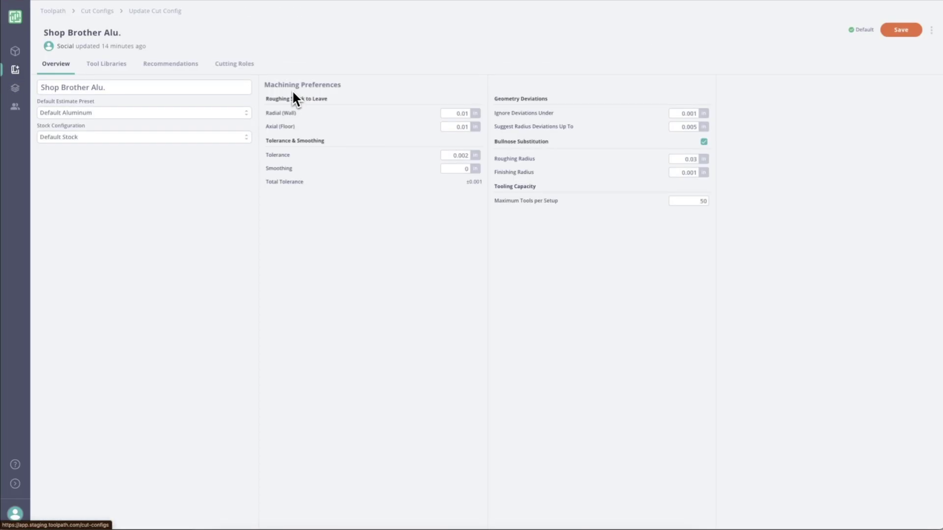
{"action": "left_click", "coordinate": [243, 63]}
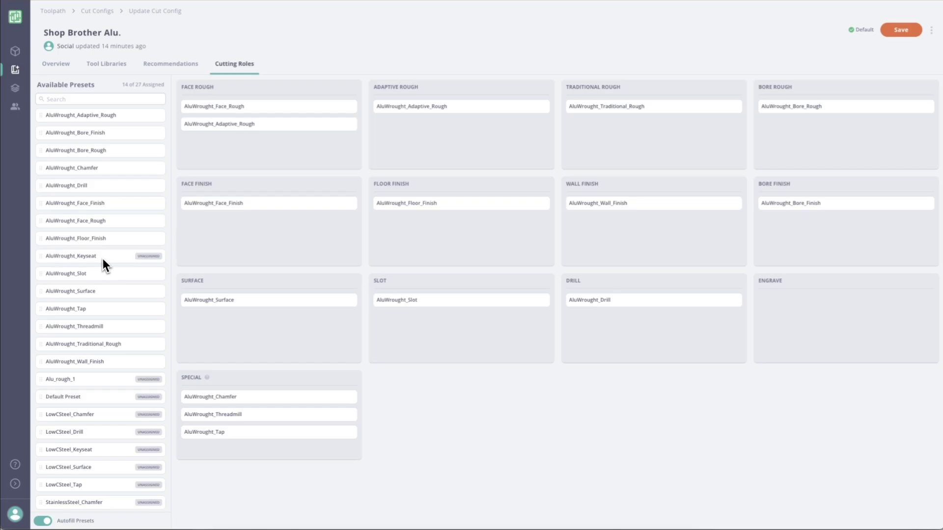
{"action": "left_click_drag", "start_coordinate": [102, 259], "coordinate": [276, 451]}
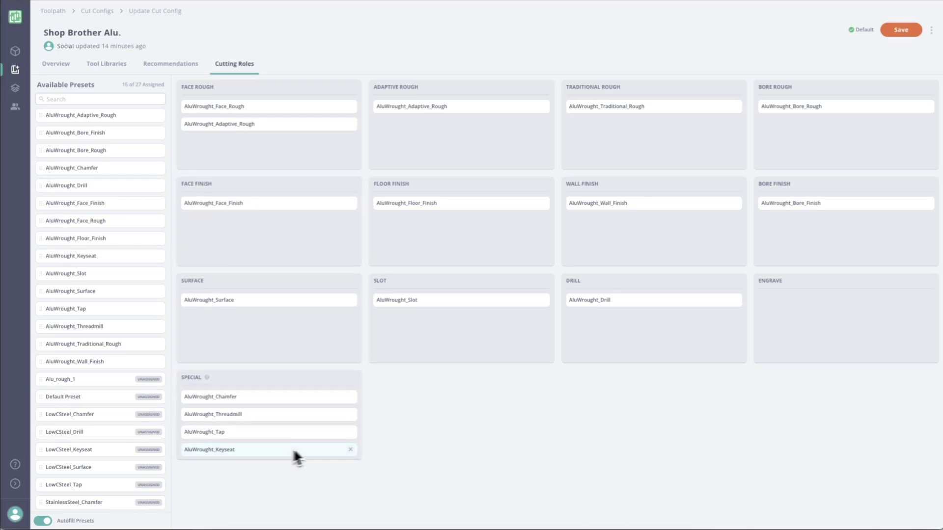
{"action": "left_click", "coordinate": [905, 27]}
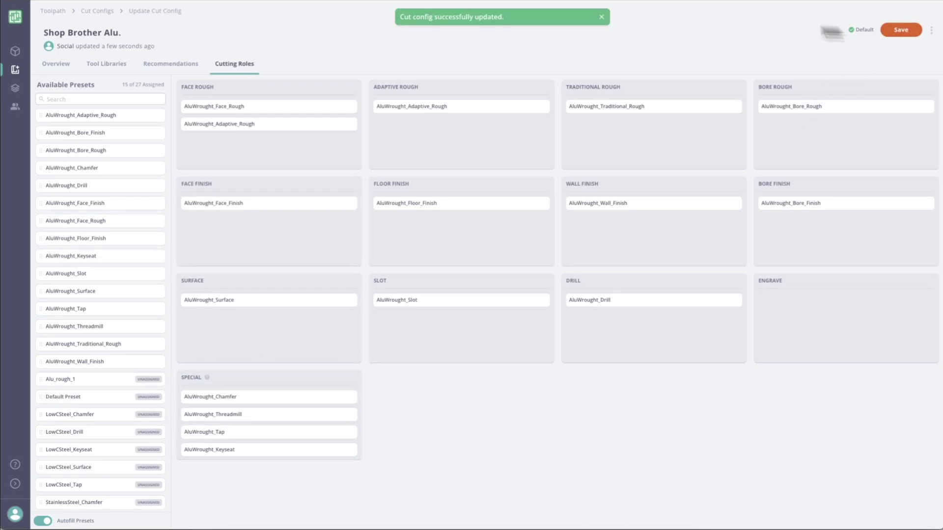
Step: Open the newest Modified Opener V2 Body1 part in the projects list and regenerate it with the updated cut config
{"action": "left_click", "coordinate": [16, 53]}
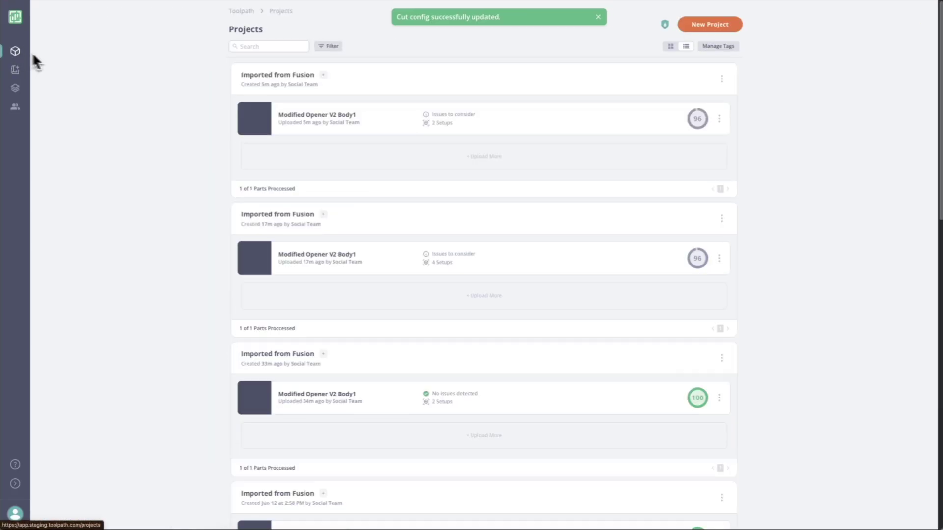
{"action": "left_click", "coordinate": [383, 121]}
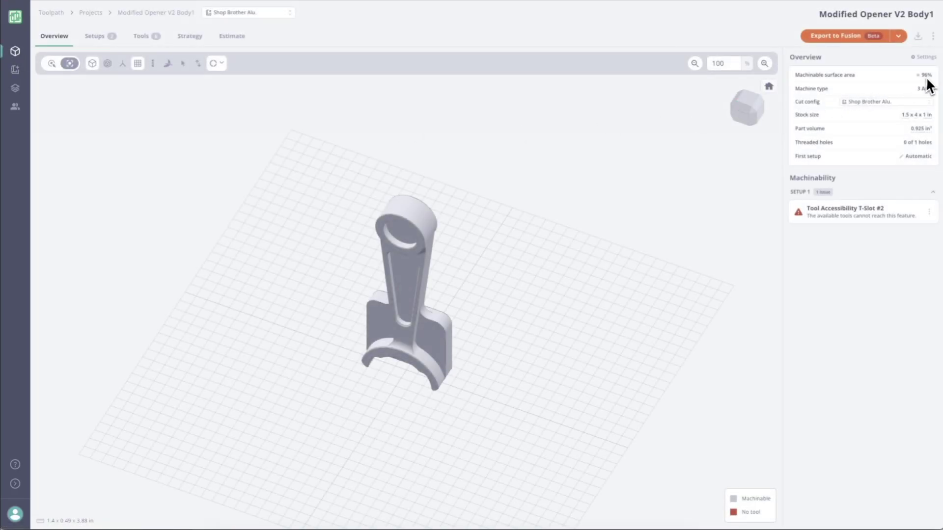
{"action": "left_click", "coordinate": [933, 36]}
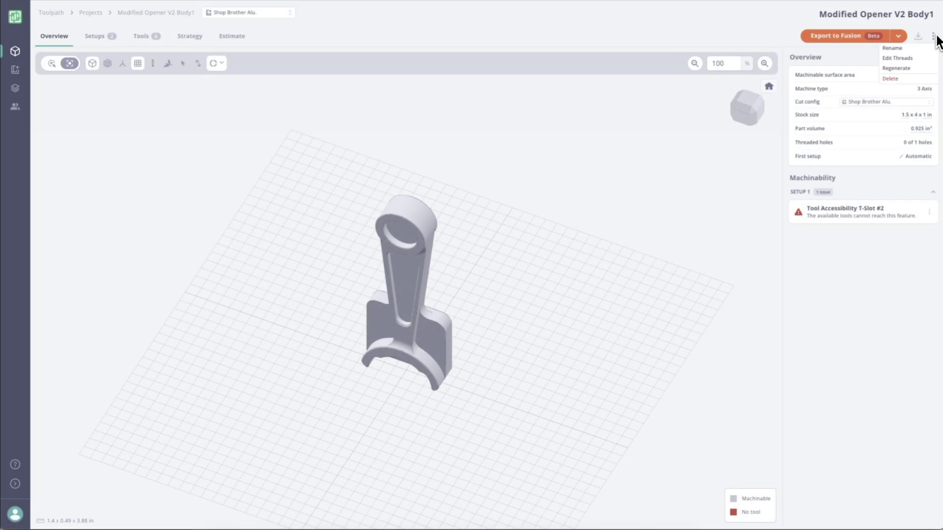
{"action": "left_click", "coordinate": [916, 68]}
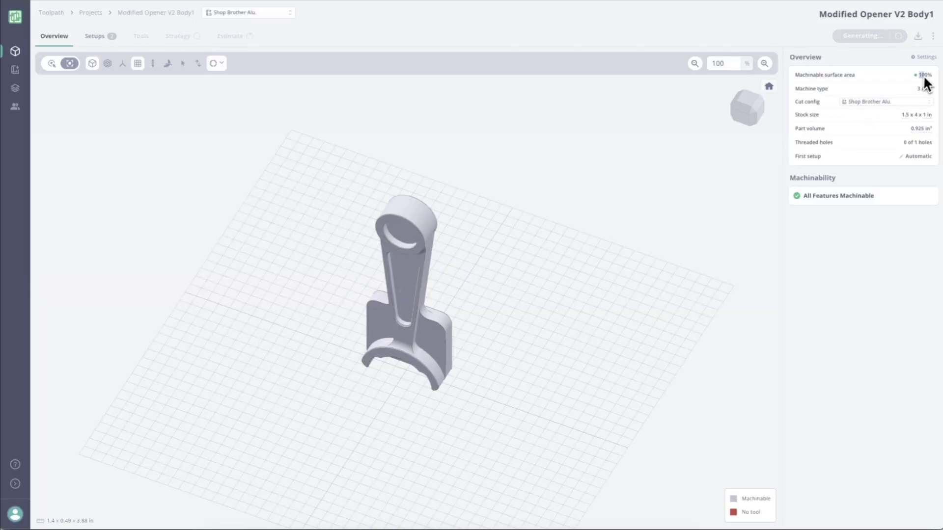
{"action": "left_click", "coordinate": [933, 75]}
Step: Select T-Slot #2 in Setup 1 and check which roughing and finishing tools are assigned to it
{"action": "left_click", "coordinate": [95, 36]}
{"action": "scroll", "coordinate": [391, 350], "scroll_direction": "up", "scroll_amount": 3}
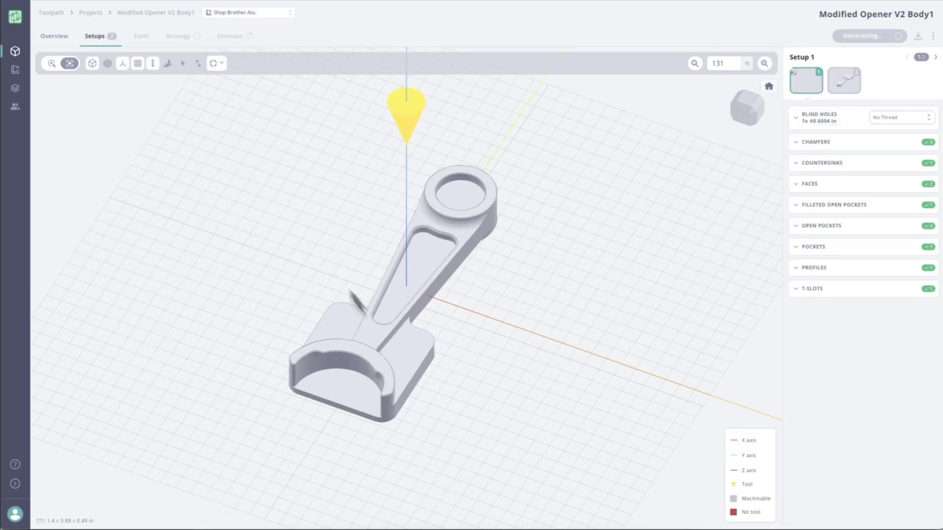
{"action": "left_click", "coordinate": [184, 63]}
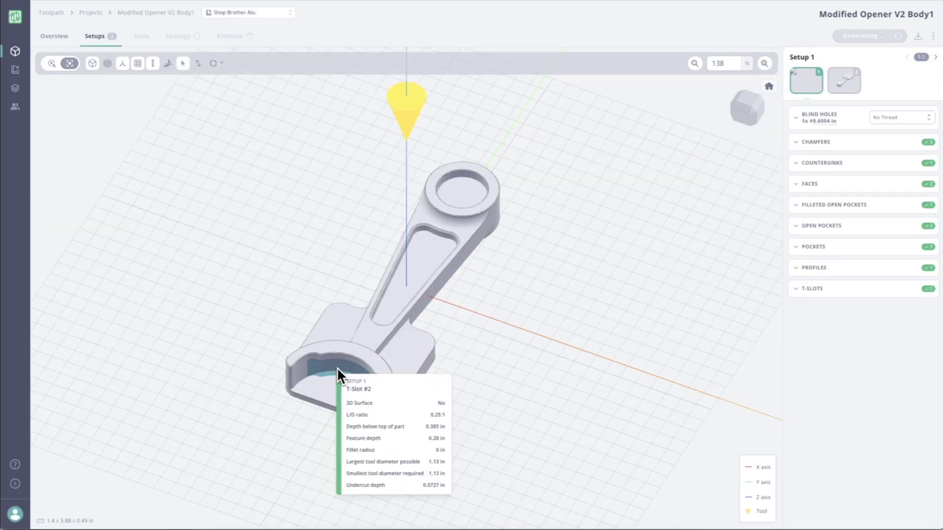
{"action": "left_click", "coordinate": [337, 368]}
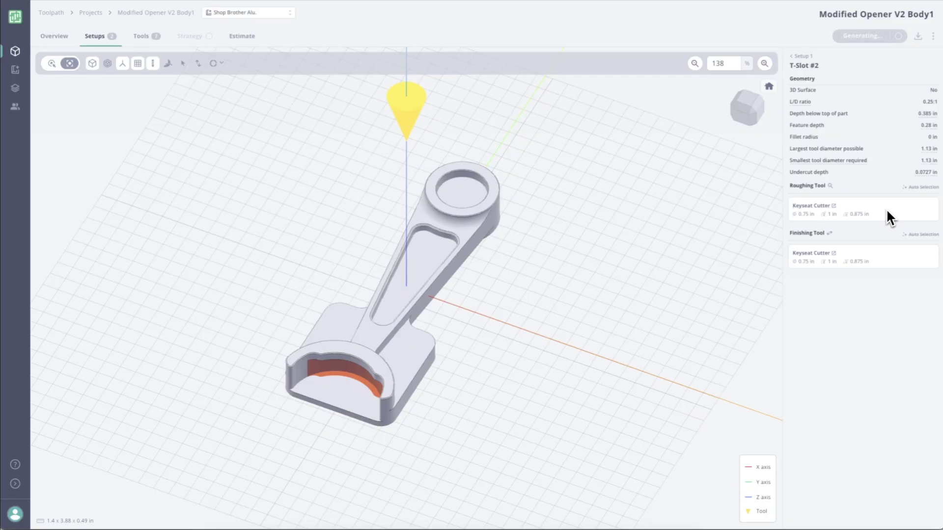
{"action": "left_click", "coordinate": [830, 263]}
Step: Inspect Open Pocket #3 and the T-Slot #2 undercut behind it, comparing their geometry and assigned tools
{"action": "scroll", "coordinate": [328, 399], "scroll_direction": "up", "scroll_amount": 2}
{"action": "scroll", "coordinate": [328, 400], "scroll_direction": "up", "scroll_amount": 4}
{"action": "left_click_drag", "start_coordinate": [327, 397], "coordinate": [367, 399]}
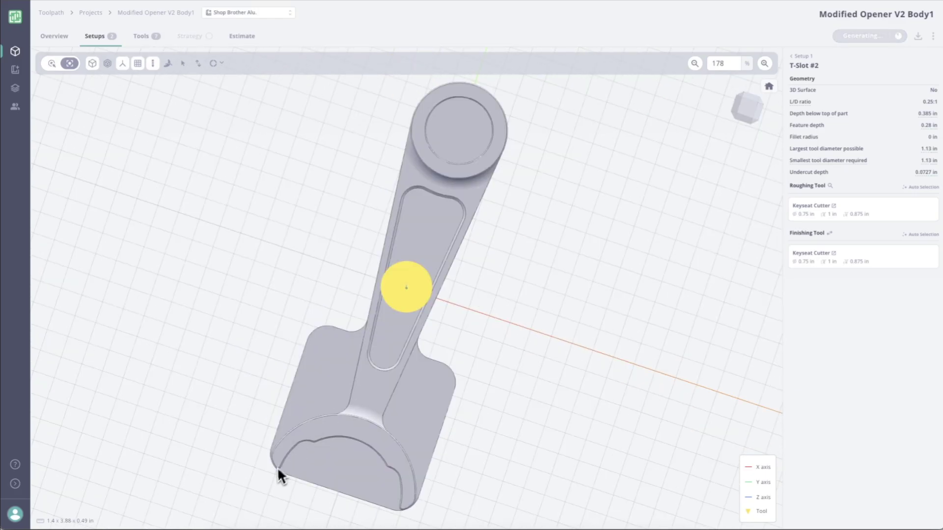
{"action": "left_click", "coordinate": [182, 63]}
{"action": "left_click", "coordinate": [364, 475]}
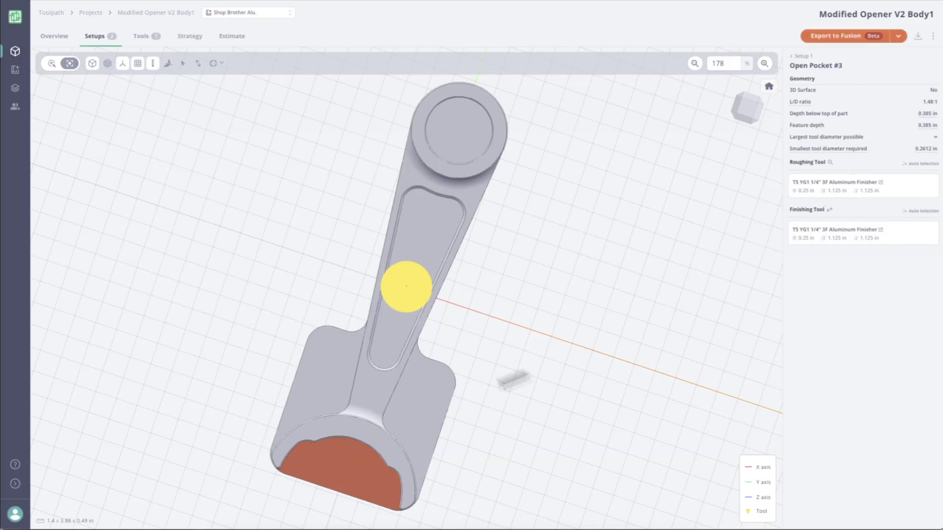
{"action": "left_click_drag", "start_coordinate": [349, 445], "coordinate": [317, 361]}
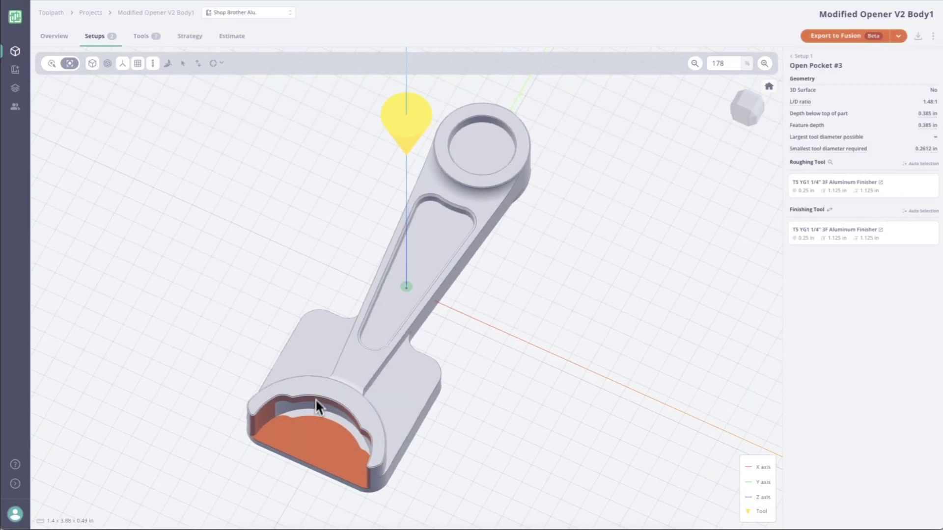
{"action": "mouse_move", "coordinate": [314, 400]}
{"action": "left_mouse_down"}
{"action": "mouse_move", "coordinate": [321, 411]}
{"action": "mouse_move", "coordinate": [323, 392]}
{"action": "mouse_move", "coordinate": [337, 392]}
{"action": "left_mouse_up"}
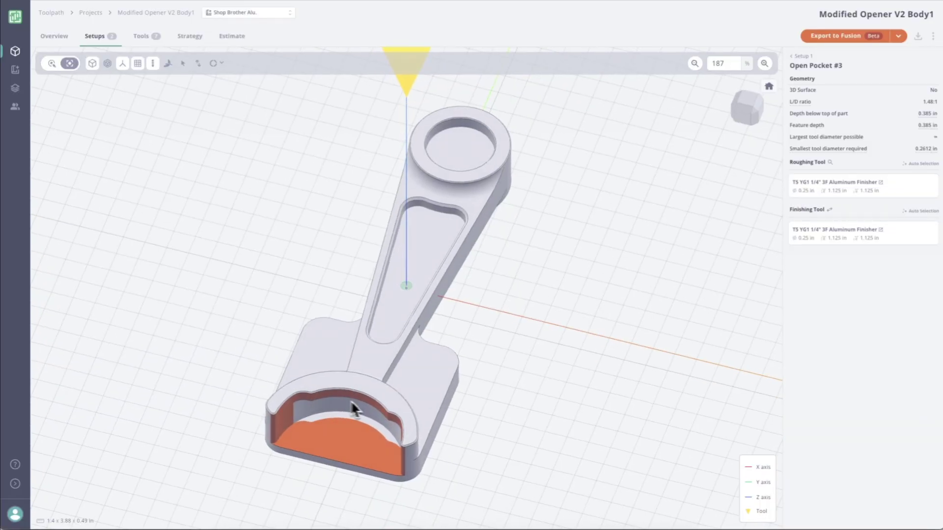
{"action": "left_click", "coordinate": [338, 405]}
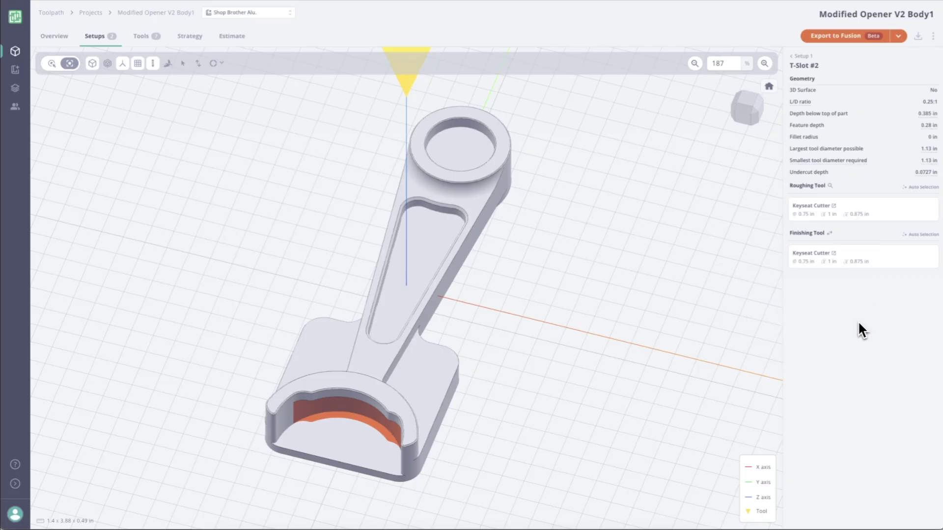
{"action": "left_click_drag", "start_coordinate": [486, 383], "coordinate": [364, 325]}
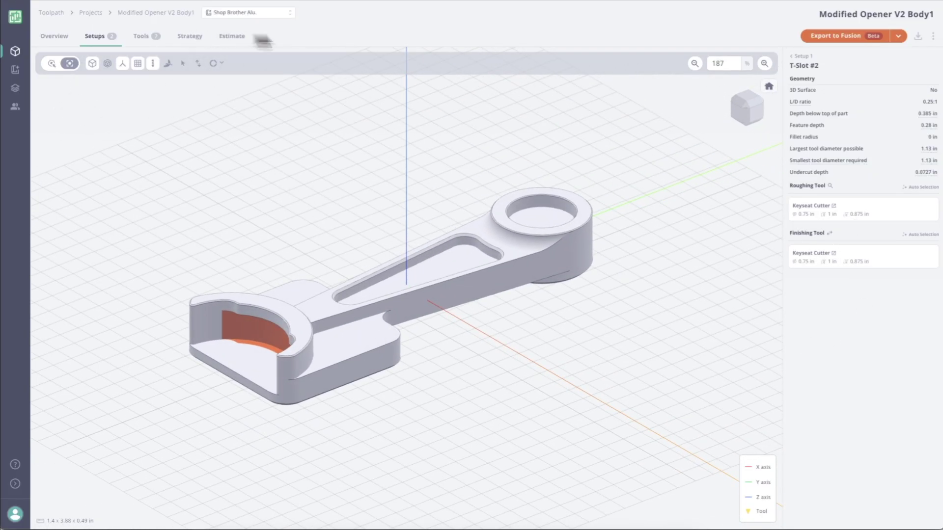
Step: Copy the part access key for the Fusion export, switch to Autodesk Fusion and paste the key into Import Program
{"action": "left_click", "coordinate": [845, 36]}
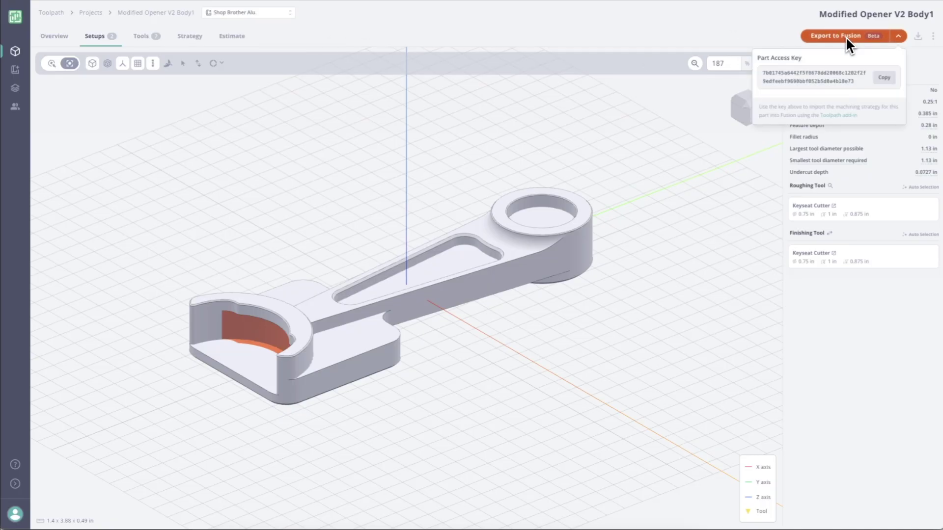
{"action": "left_click", "coordinate": [883, 78]}
{"action": "key", "text": "super+Tab"}
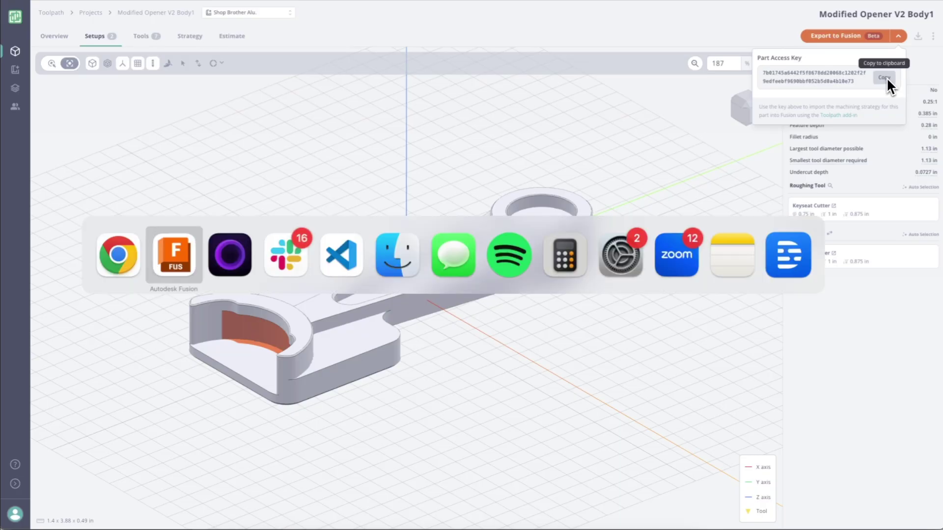
{"action": "left_click", "coordinate": [695, 42]}
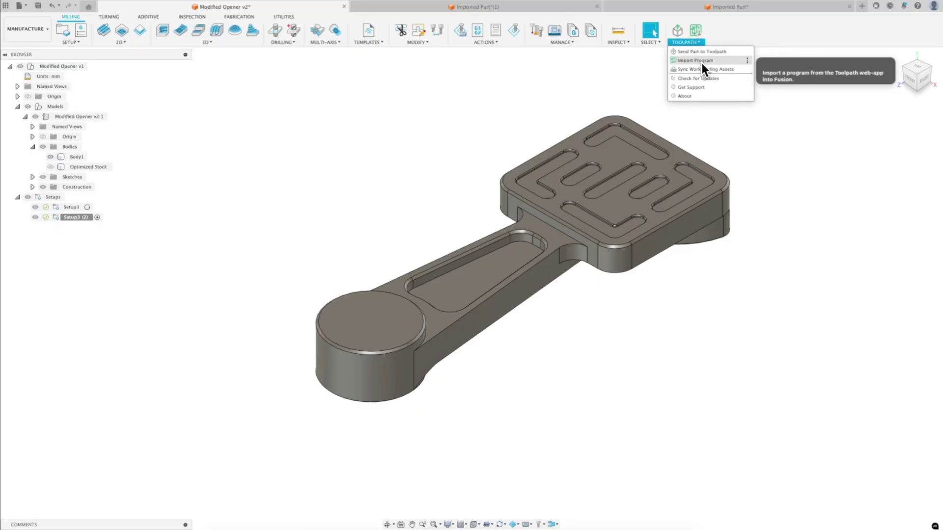
{"action": "left_click", "coordinate": [700, 61]}
{"action": "key", "text": "super+v"}
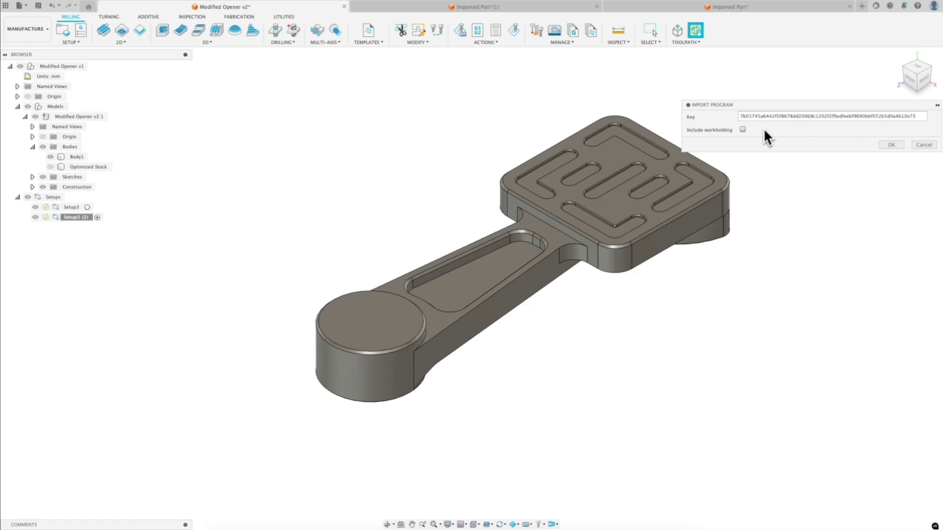
Step: Include workholding with the Self Centering Vise style and import the program
{"action": "left_click", "coordinate": [742, 130]}
{"action": "left_click", "coordinate": [864, 143]}
{"action": "left_click", "coordinate": [793, 162]}
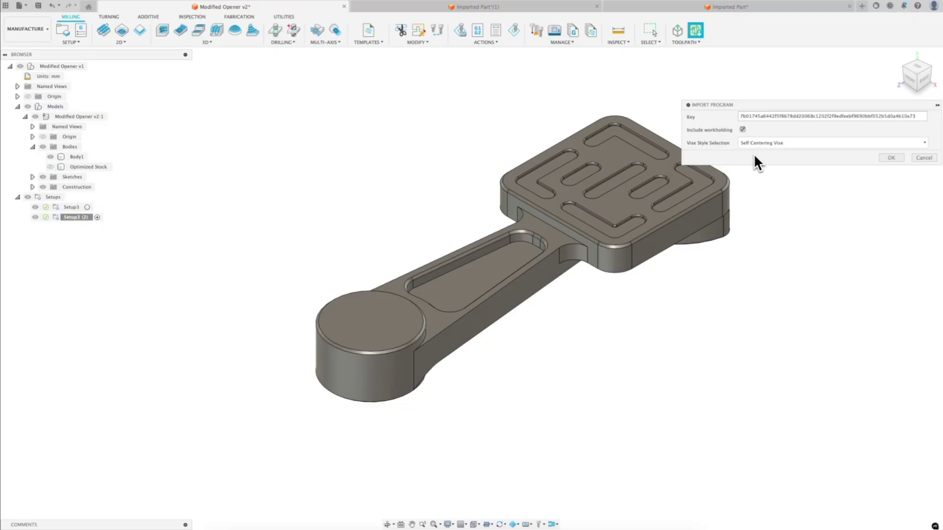
{"action": "left_click", "coordinate": [891, 158]}
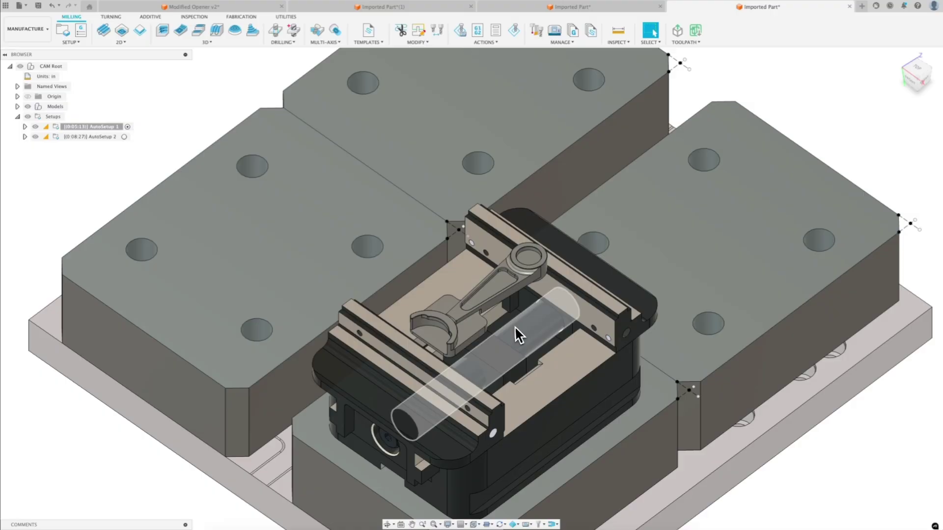
Step: Compare the imported part's orientation in the vise with Setup3 in the Modified Opener v2 document
{"action": "scroll", "coordinate": [514, 326], "scroll_direction": "up", "scroll_amount": 3}
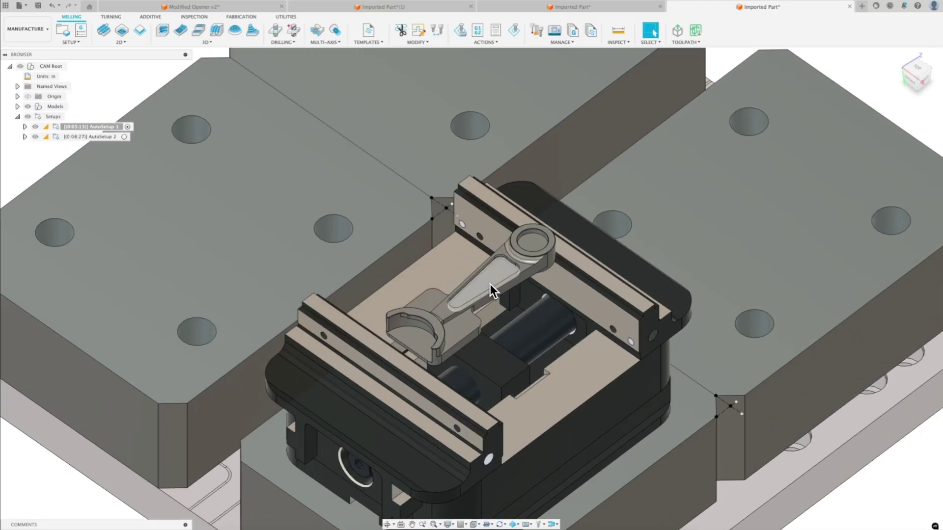
{"action": "mouse_move", "coordinate": [491, 283]}
{"action": "middle_mouse_down", "text": "shift"}
{"action": "mouse_move", "coordinate": [467, 264]}
{"action": "mouse_move", "coordinate": [439, 262]}
{"action": "mouse_move", "coordinate": [484, 279]}
{"action": "middle_mouse_up", "text": "shift"}
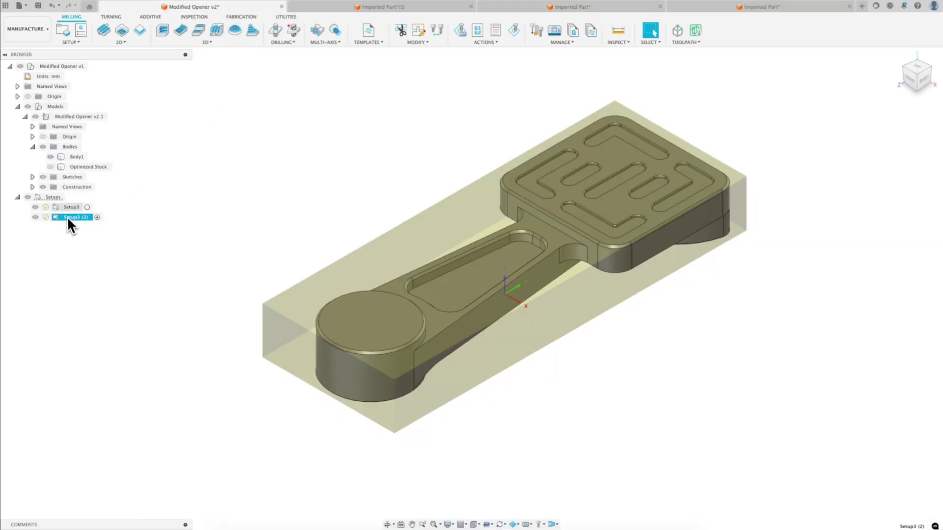
{"action": "left_click", "coordinate": [68, 208]}
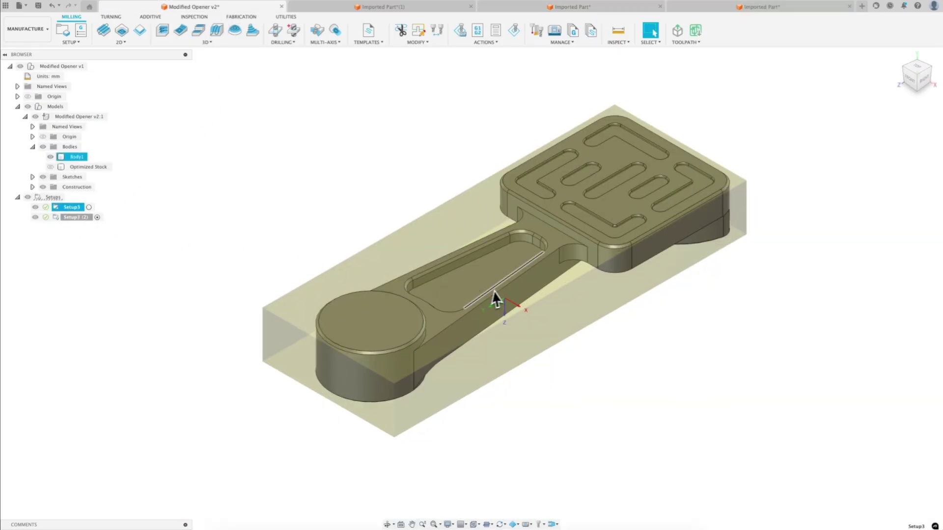
{"action": "middle_click_drag", "start_coordinate": [495, 297], "coordinate": [528, 167], "text": "shift"}
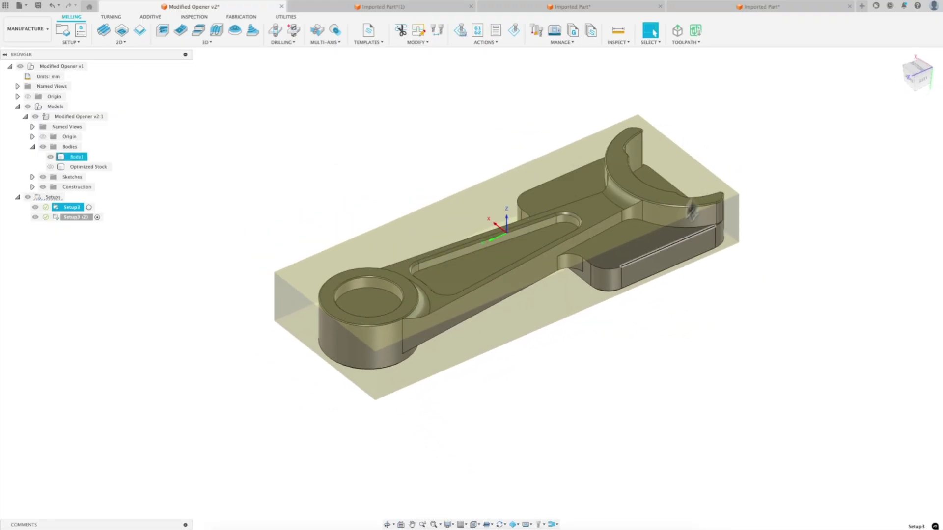
{"action": "left_click", "coordinate": [89, 208]}
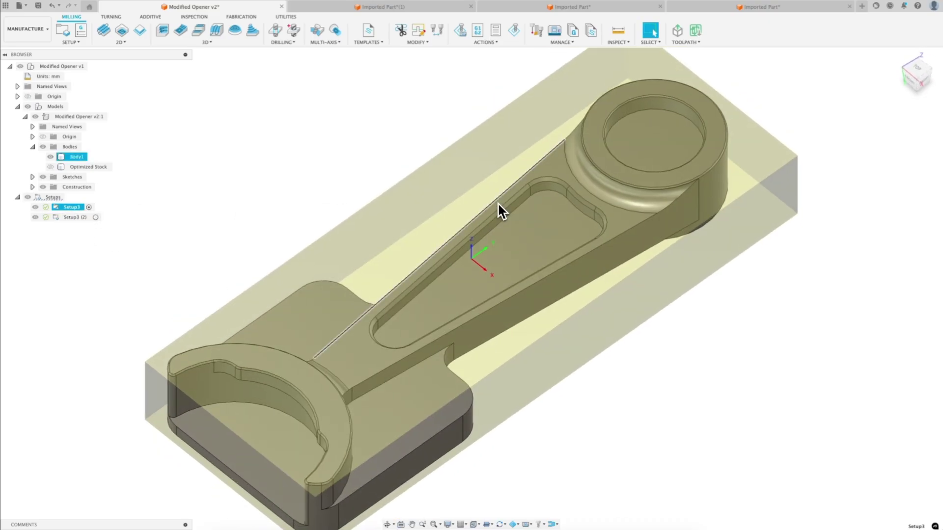
{"action": "left_click", "coordinate": [764, 7]}
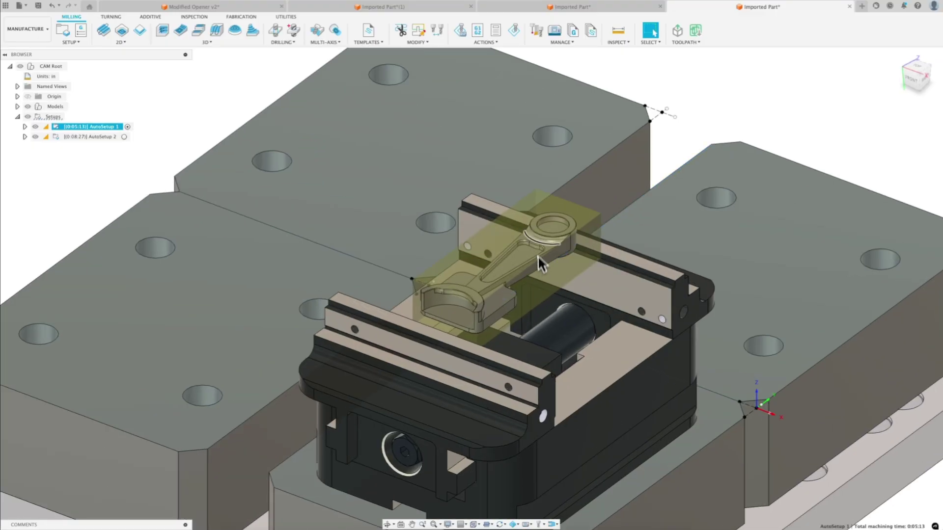
Step: Examine AutoSetup 1's stock in the vise and the toolpath of its first Adaptive Clearing operation
{"action": "scroll", "coordinate": [551, 265], "scroll_direction": "up", "scroll_amount": 1}
{"action": "middle_click_drag", "start_coordinate": [552, 264], "coordinate": [538, 261], "text": "shift"}
{"action": "middle_click_drag", "start_coordinate": [611, 279], "coordinate": [614, 278], "text": "shift"}
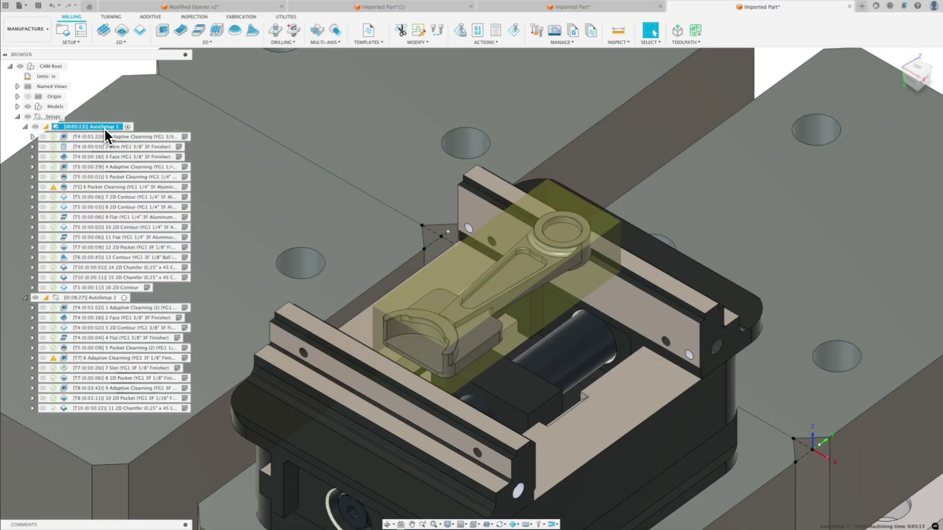
{"action": "left_click", "coordinate": [105, 137]}
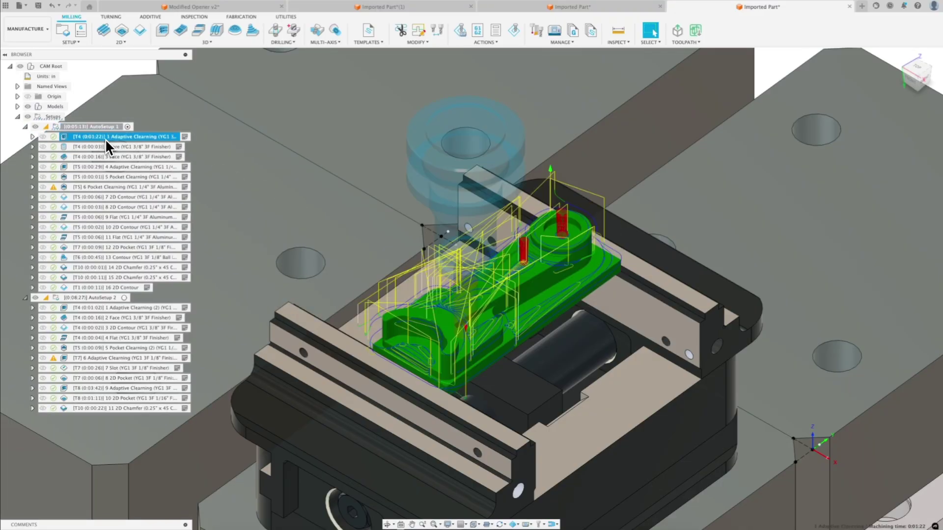
{"action": "middle_click_drag", "start_coordinate": [533, 284], "coordinate": [485, 275], "text": "shift"}
{"action": "scroll", "coordinate": [437, 300], "scroll_direction": "up", "scroll_amount": 2}
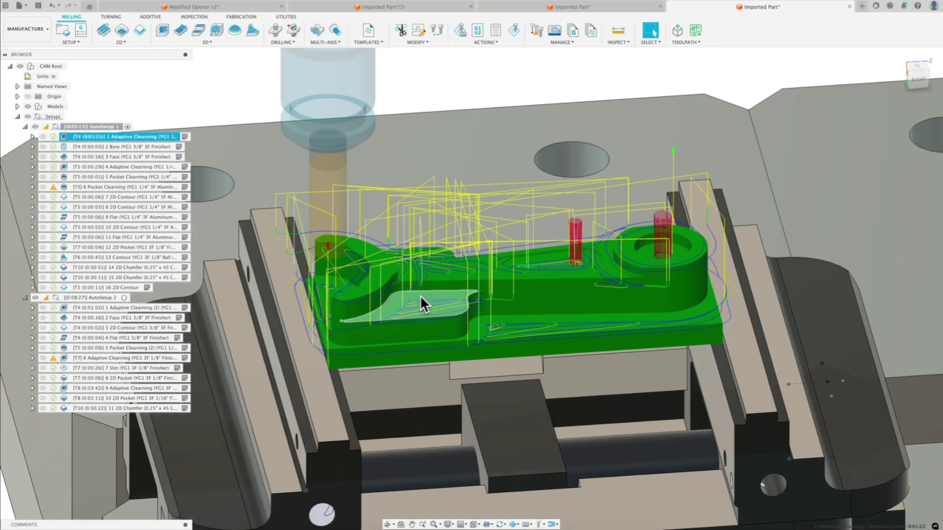
Step: Review the first Adaptive Clearing operation's feeds, speeds and available tool presets, leaving its settings as they are
{"action": "double_click", "coordinate": [64, 137]}
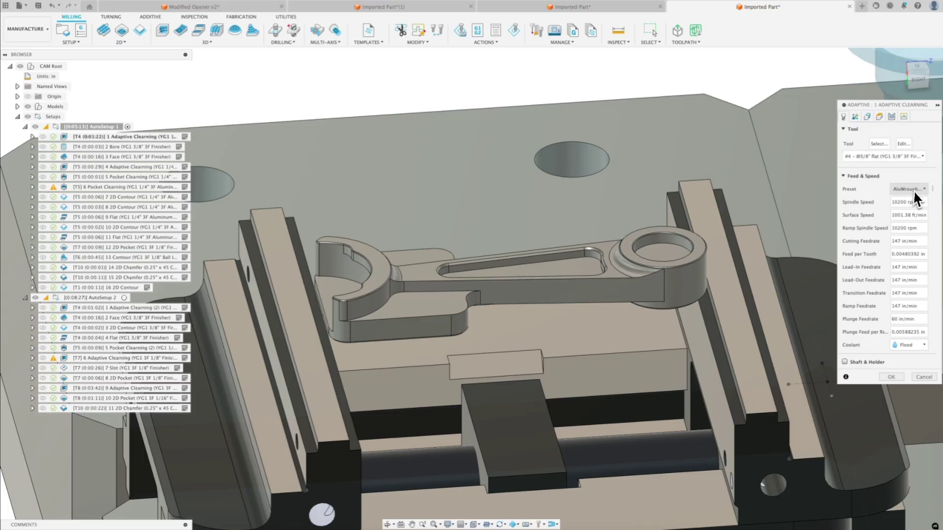
{"action": "left_click", "coordinate": [914, 189]}
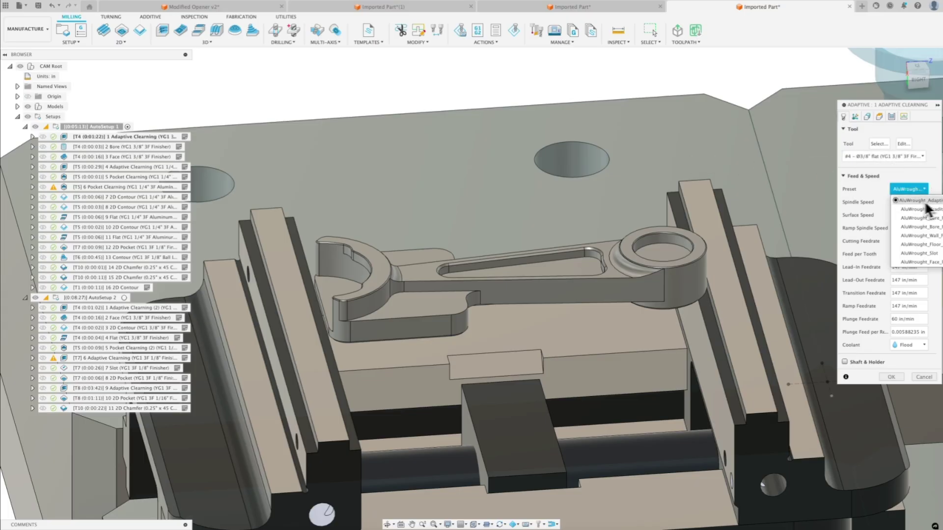
{"action": "left_click", "coordinate": [880, 191]}
{"action": "left_click_drag", "start_coordinate": [890, 110], "coordinate": [736, 118]}
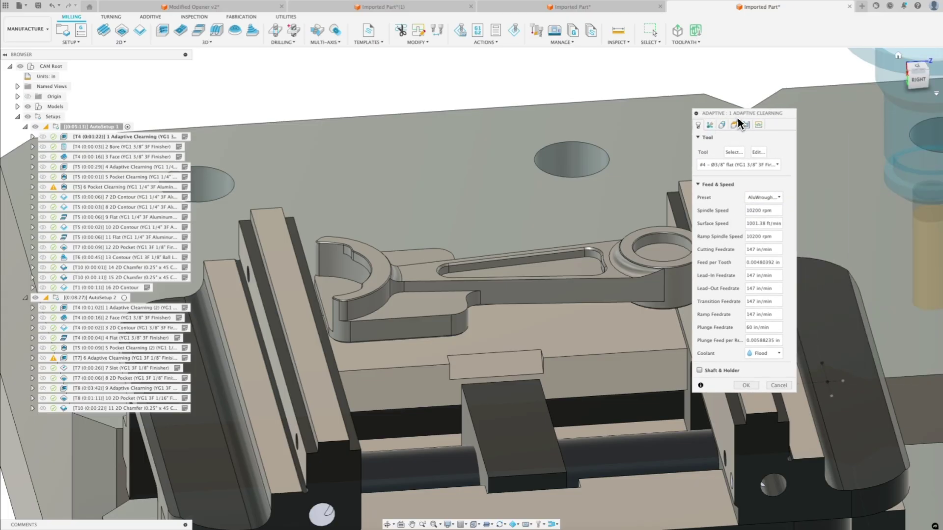
{"action": "left_click", "coordinate": [759, 198]}
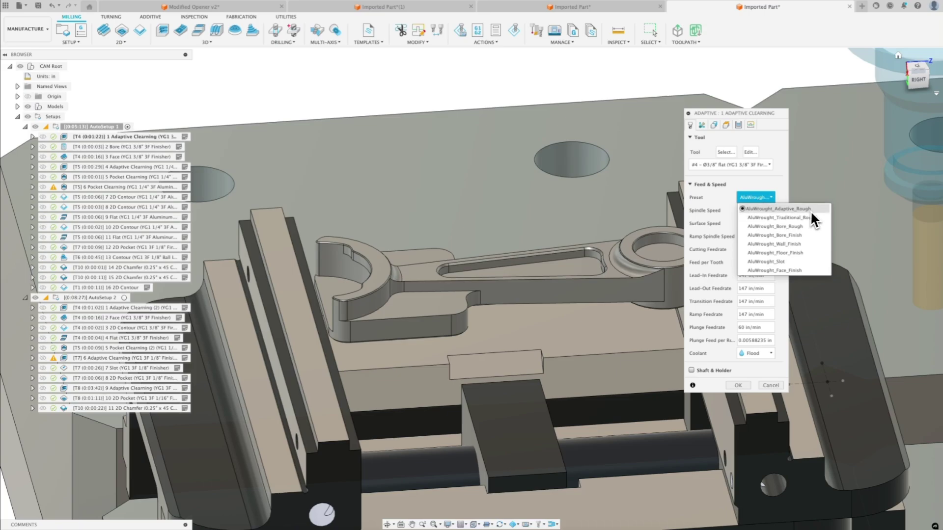
{"action": "left_click", "coordinate": [743, 208]}
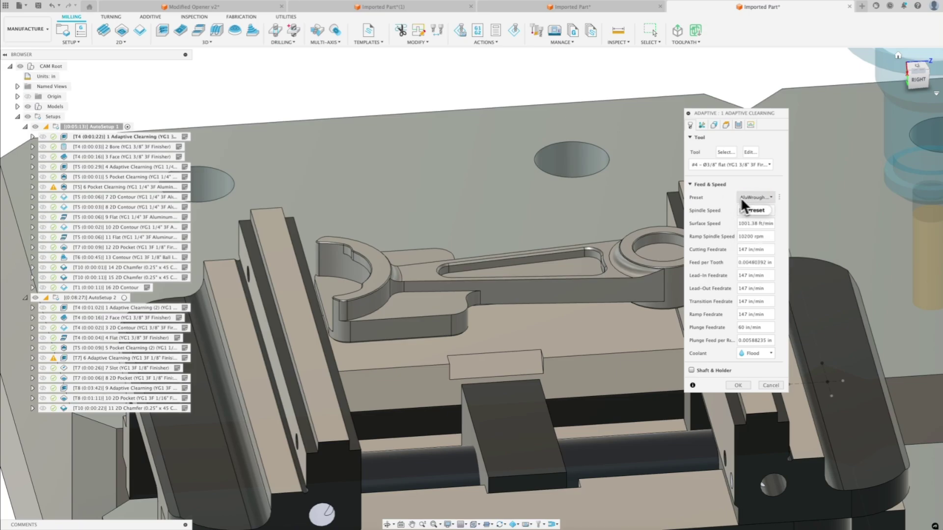
{"action": "left_click", "coordinate": [770, 386]}
Step: Examine the toolpaths of AutoSetup 1's 2 Bore and 3 Face operations over the in-process stock
{"action": "left_click", "coordinate": [144, 147]}
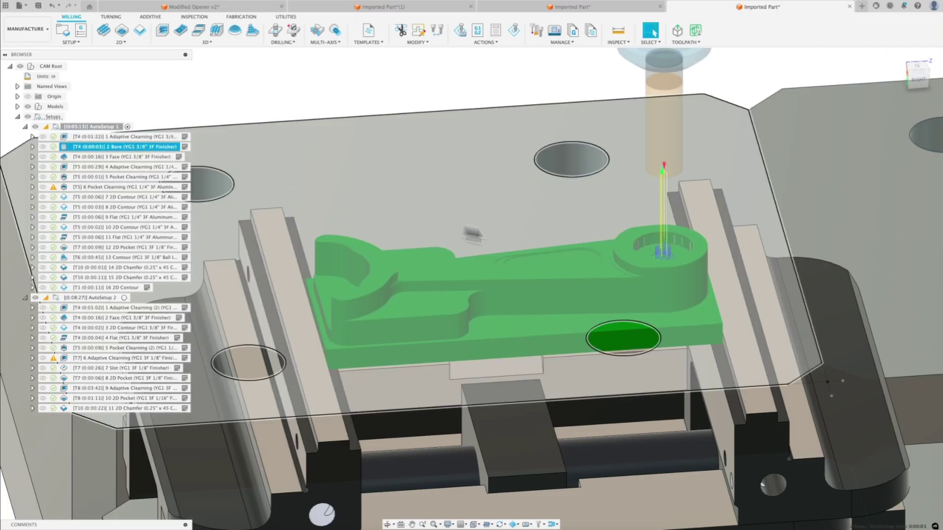
{"action": "left_click", "coordinate": [153, 156]}
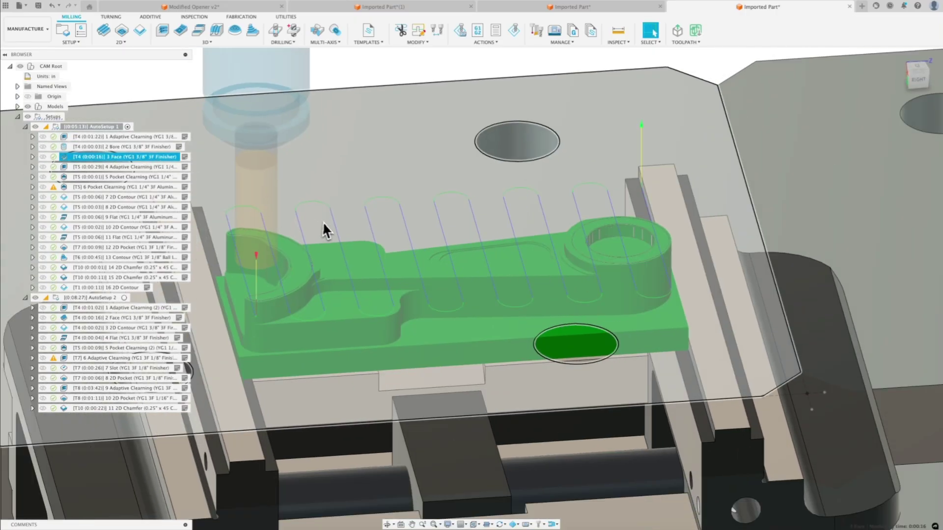
{"action": "scroll", "coordinate": [325, 223], "scroll_direction": "down", "scroll_amount": 1}
{"action": "mouse_move", "coordinate": [296, 270]}
{"action": "middle_mouse_down", "text": "shift"}
{"action": "mouse_move", "coordinate": [323, 272]}
{"action": "mouse_move", "coordinate": [310, 273]}
{"action": "middle_mouse_up", "text": "shift"}
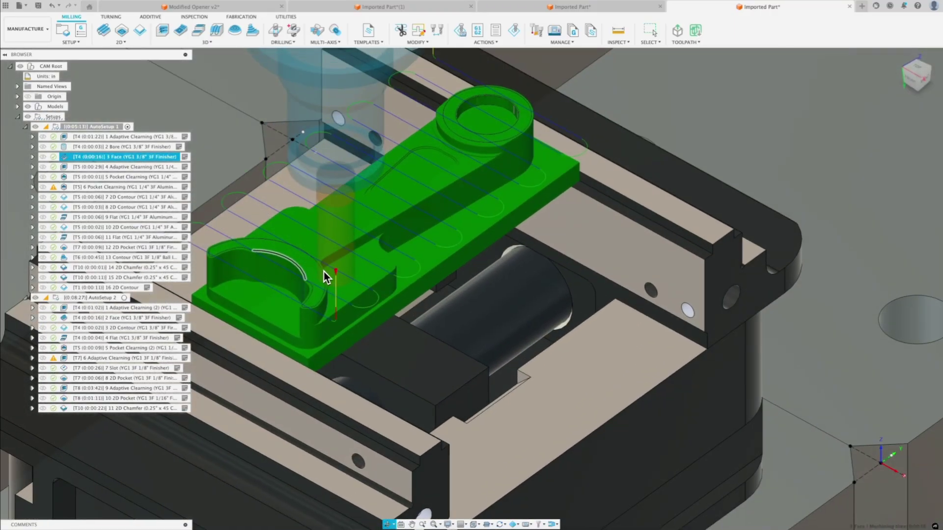
{"action": "scroll", "coordinate": [393, 253], "scroll_direction": "down", "scroll_amount": 3}
{"action": "scroll", "coordinate": [314, 250], "scroll_direction": "up", "scroll_amount": 3}
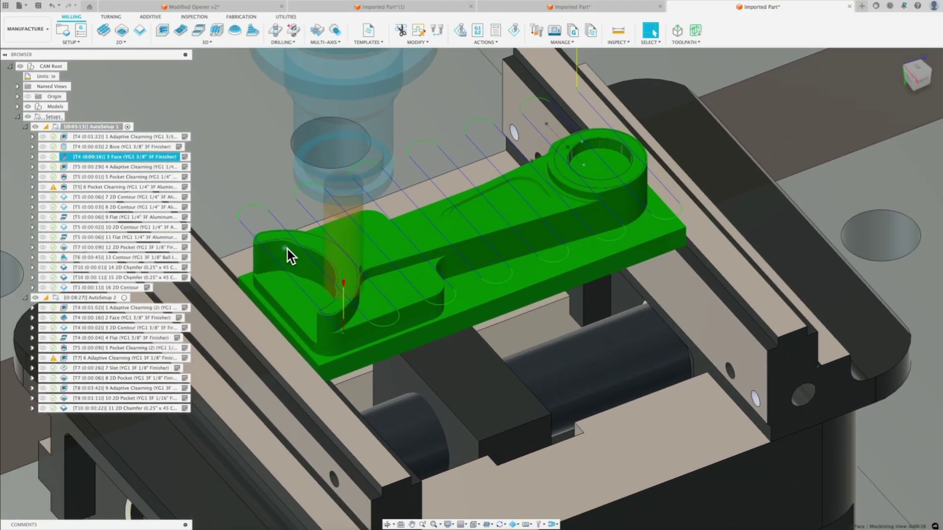
Step: Restrict the 3 Face operation's stock contours to the top faces of the fork and the ring, and regenerate it
{"action": "double_click", "coordinate": [66, 158]}
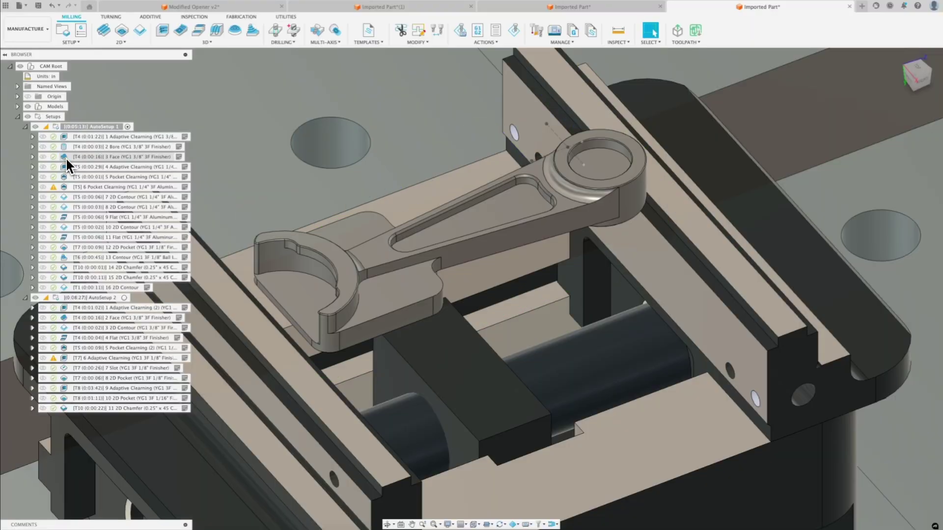
{"action": "double_click", "coordinate": [66, 158]}
{"action": "left_click", "coordinate": [727, 125]}
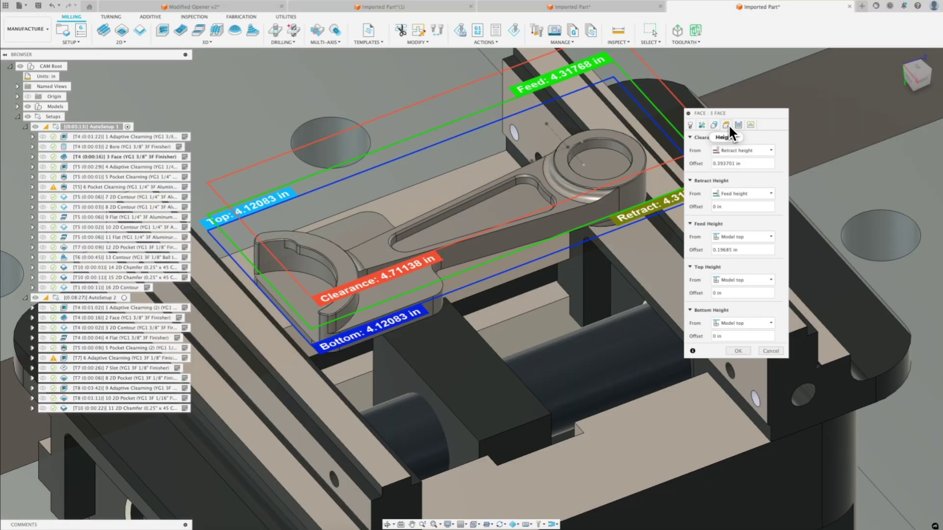
{"action": "left_click", "coordinate": [714, 125]}
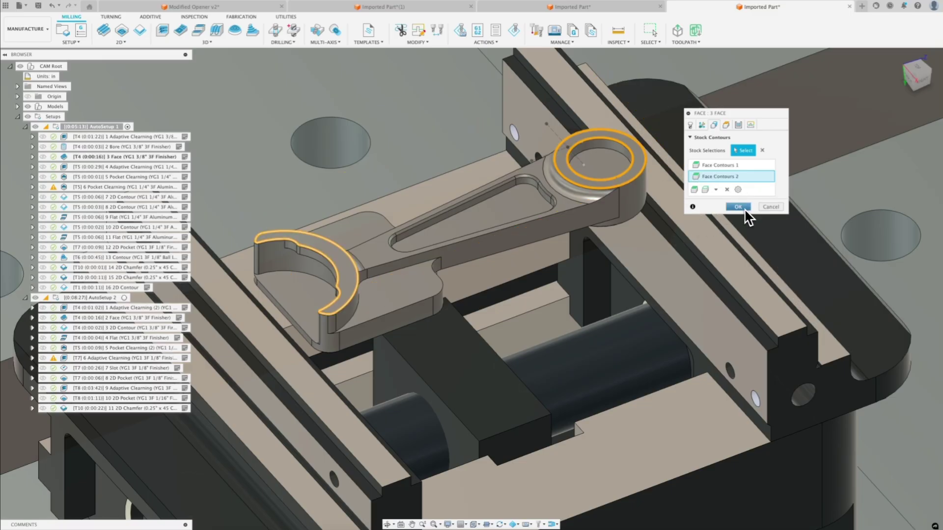
{"action": "left_click", "coordinate": [743, 208]}
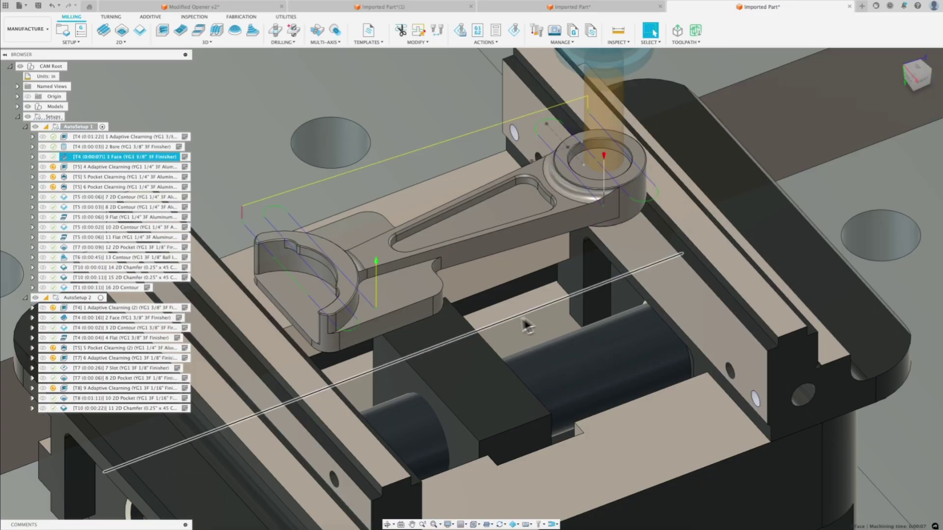
Step: Examine the regenerated Face toolpath, followed by the toolpaths of 4 Adaptive Clearing and 5 Pocket Clearing in AutoSetup 1
{"action": "middle_click_drag", "start_coordinate": [328, 280], "coordinate": [329, 258], "text": "shift"}
{"action": "scroll", "coordinate": [385, 257], "scroll_direction": "down", "scroll_amount": 3}
{"action": "scroll", "coordinate": [261, 239], "scroll_direction": "up", "scroll_amount": 2}
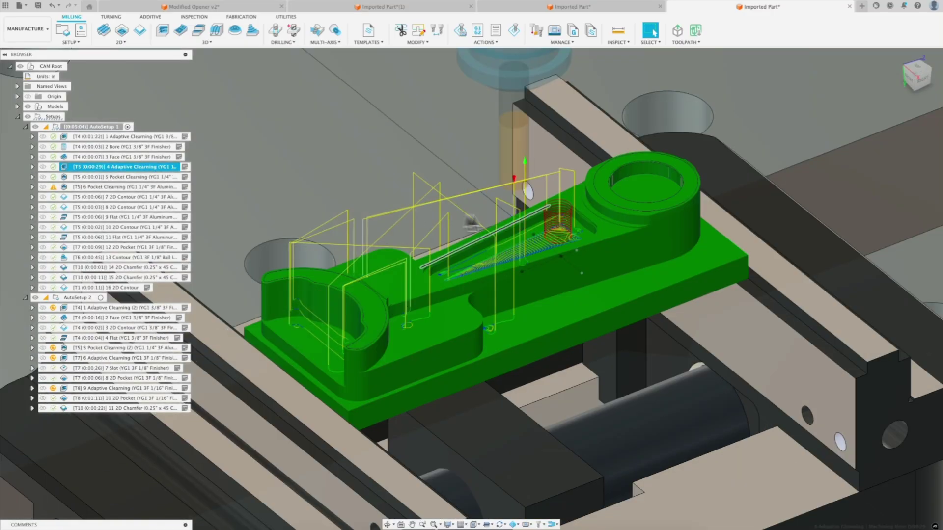
{"action": "scroll", "coordinate": [557, 229], "scroll_direction": "up", "scroll_amount": 2}
{"action": "middle_click_drag", "start_coordinate": [557, 228], "coordinate": [592, 301], "text": "shift"}
{"action": "scroll", "coordinate": [551, 221], "scroll_direction": "down", "scroll_amount": 5}
{"action": "scroll", "coordinate": [523, 187], "scroll_direction": "up", "scroll_amount": 4}
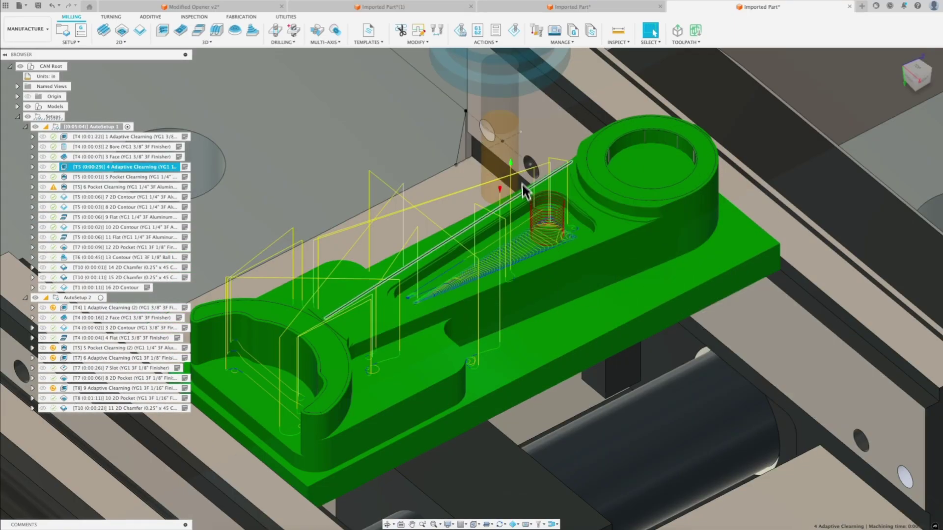
{"action": "left_click", "coordinate": [140, 179]}
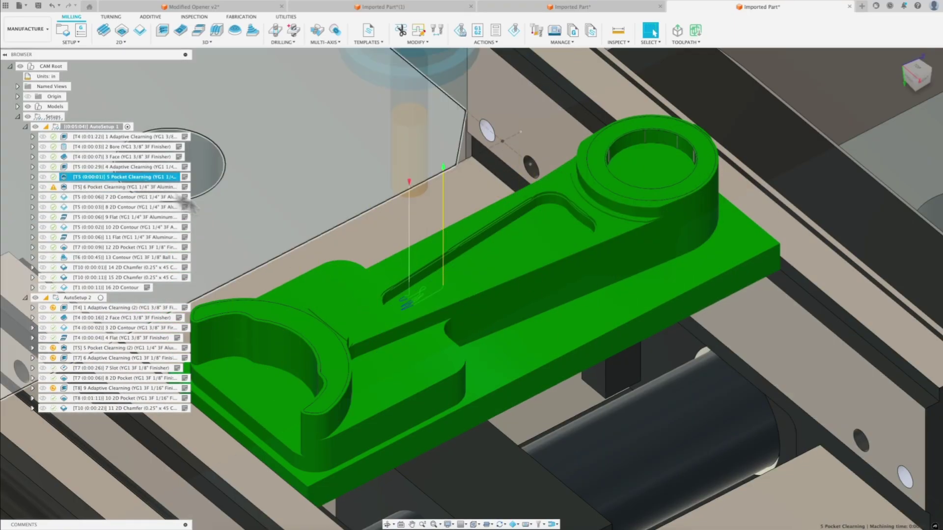
{"action": "middle_click_drag", "start_coordinate": [388, 291], "coordinate": [361, 302], "text": "shift"}
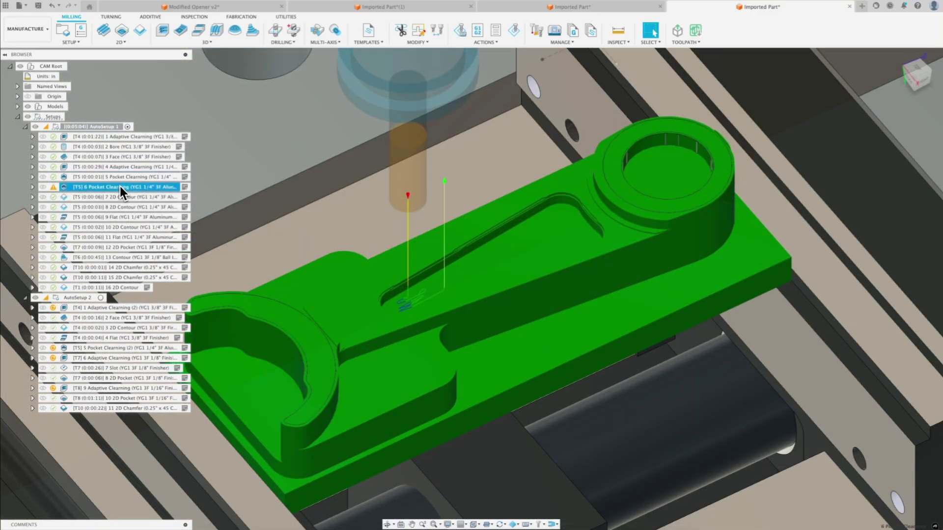
{"action": "scroll", "coordinate": [445, 301], "scroll_direction": "down", "scroll_amount": 3}
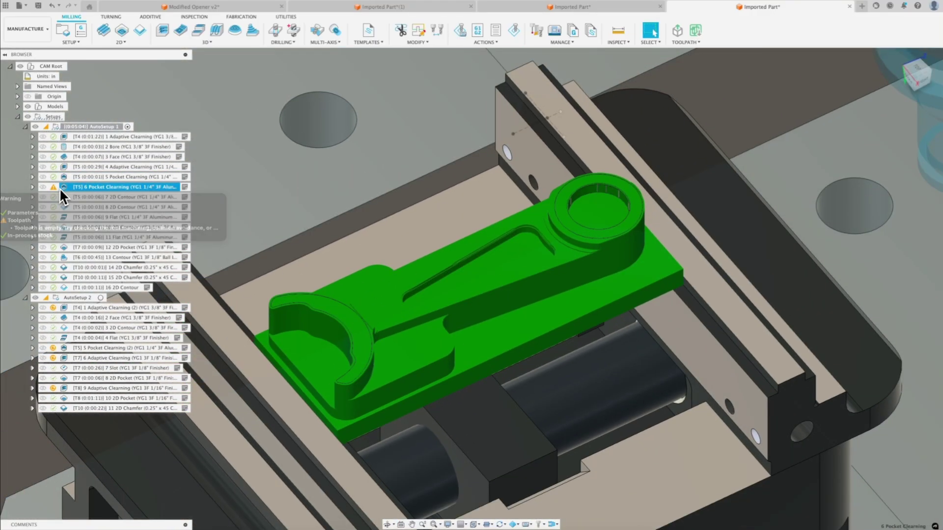
Step: Review the 6 Pocket Clearing operation's machining boundary, rest machining settings and tool presets, leaving its settings as they are
{"action": "double_click", "coordinate": [65, 188]}
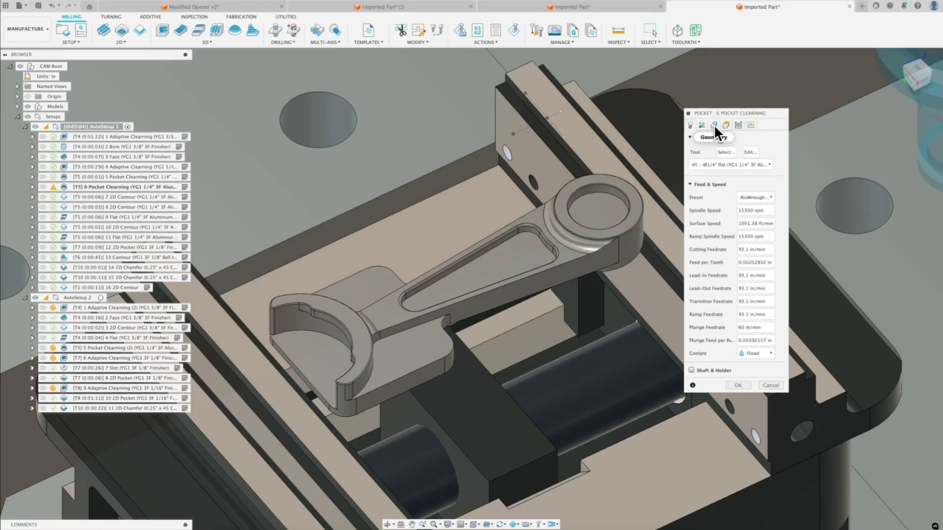
{"action": "left_click", "coordinate": [714, 125]}
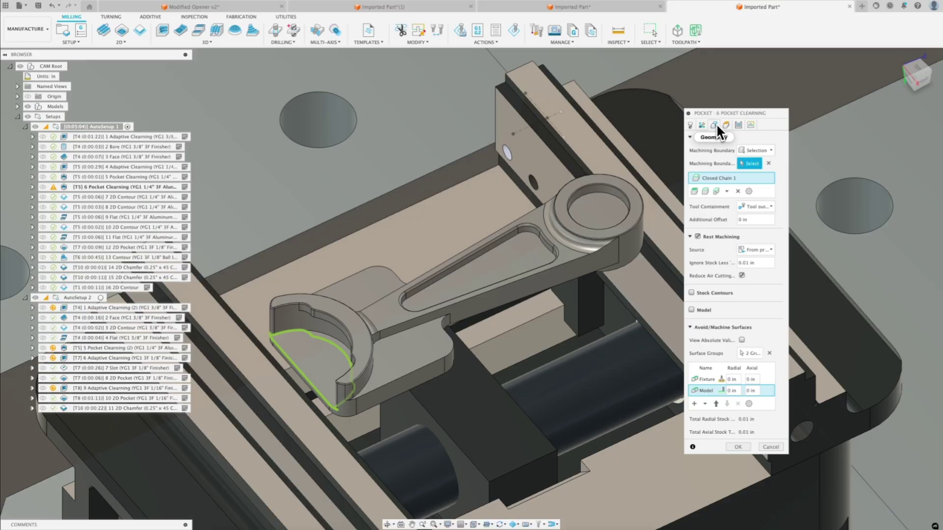
{"action": "scroll", "coordinate": [311, 323], "scroll_direction": "up", "scroll_amount": 3}
{"action": "middle_click_drag", "start_coordinate": [311, 324], "coordinate": [331, 314], "text": "shift"}
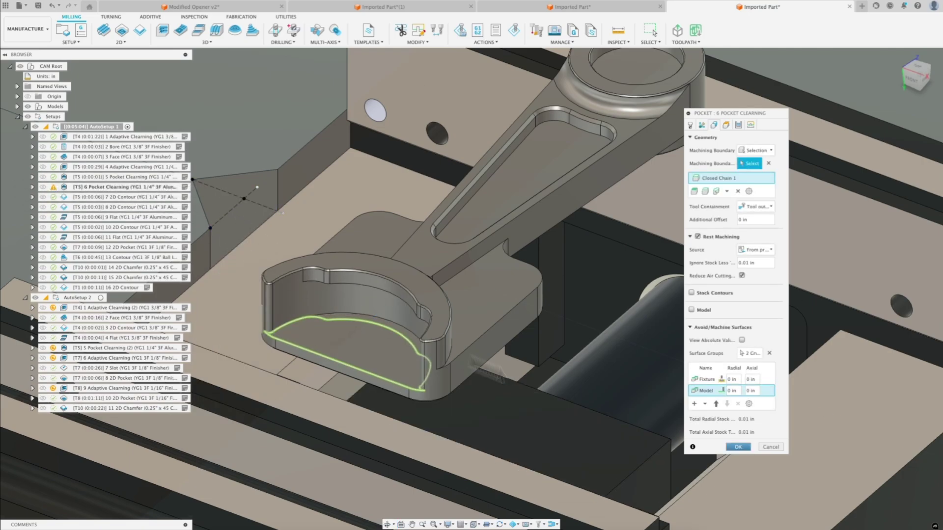
{"action": "left_click", "coordinate": [690, 125]}
{"action": "left_click", "coordinate": [761, 197]}
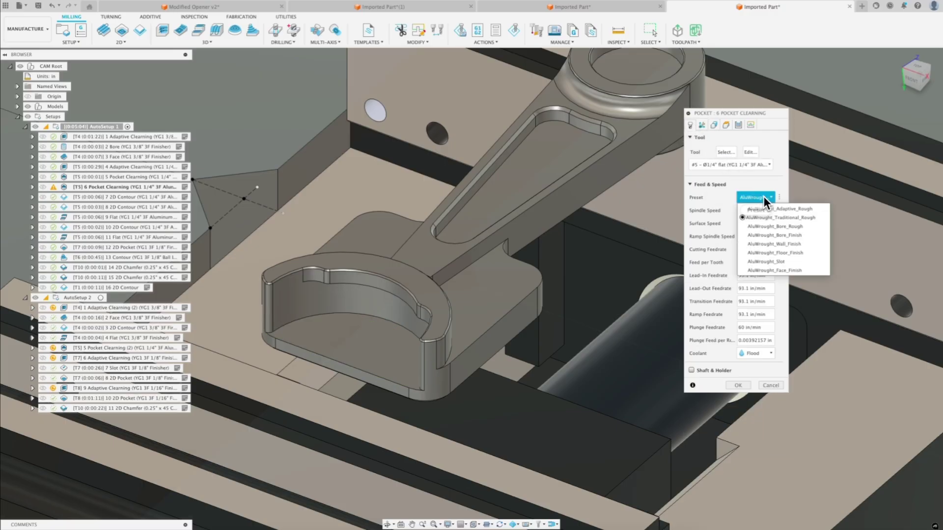
{"action": "left_click", "coordinate": [769, 385]}
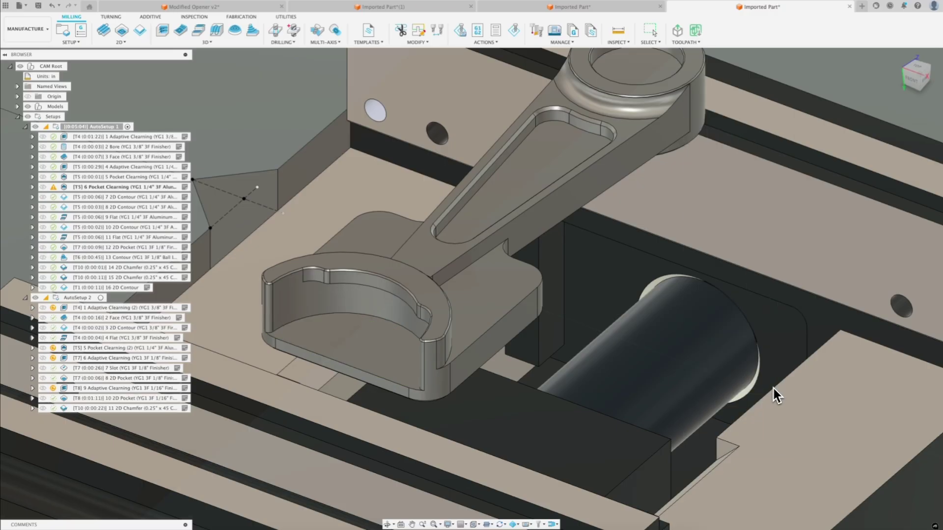
Step: Suppress the 6 Pocket Clearing operation in AutoSetup 1 after checking the stock left by 5 Pocket Clearing
{"action": "left_click", "coordinate": [115, 178]}
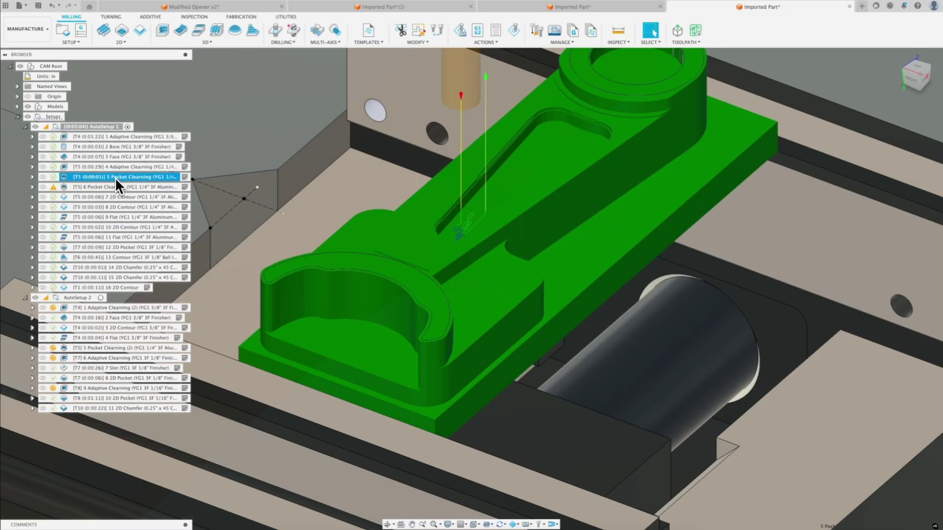
{"action": "left_click", "coordinate": [115, 187]}
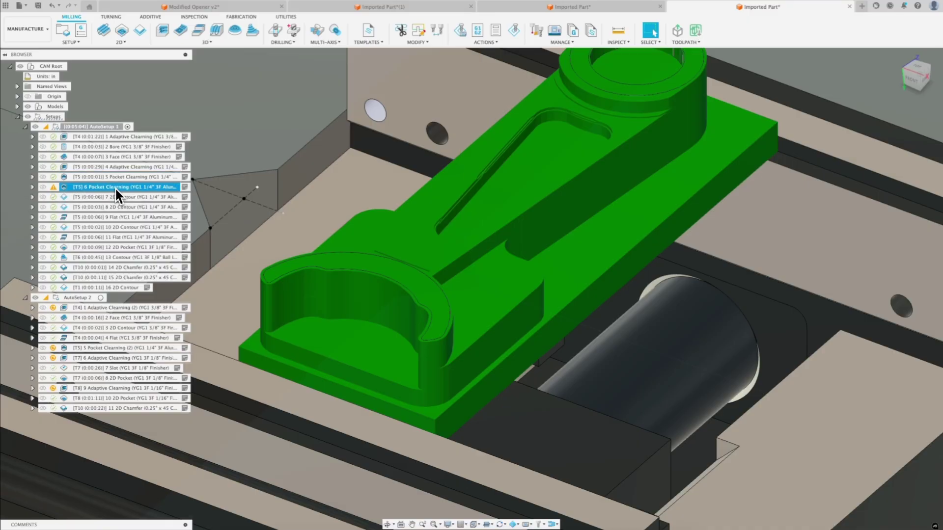
Step: Examine the 7 2D Contour toolpath around the part's outer profile from several sides
{"action": "left_click", "coordinate": [119, 198]}
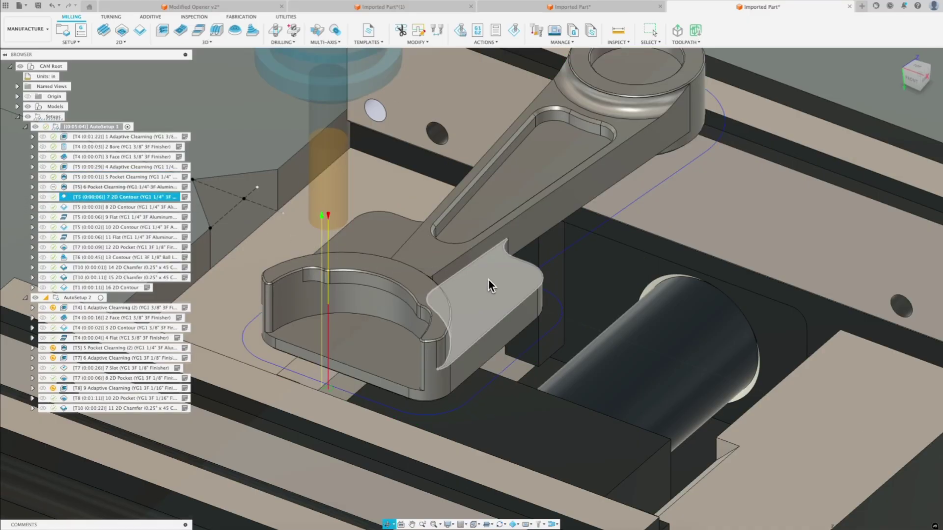
{"action": "middle_click_drag", "start_coordinate": [487, 278], "coordinate": [485, 278], "text": "shift"}
{"action": "scroll", "coordinate": [474, 262], "scroll_direction": "down", "scroll_amount": 2}
{"action": "middle_click_drag", "start_coordinate": [487, 223], "coordinate": [474, 215], "text": "shift"}
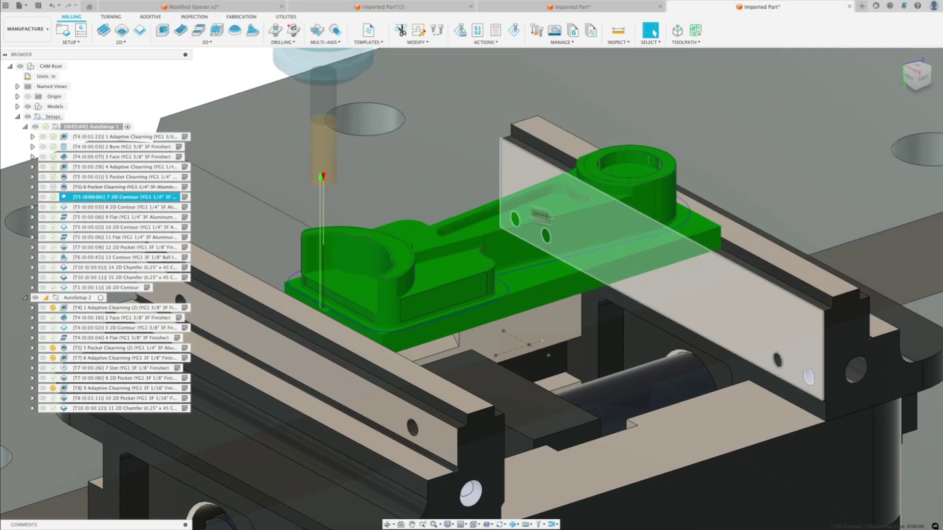
{"action": "middle_click_drag", "start_coordinate": [556, 217], "coordinate": [611, 232], "text": "shift"}
{"action": "scroll", "coordinate": [611, 230], "scroll_direction": "up", "scroll_amount": 3}
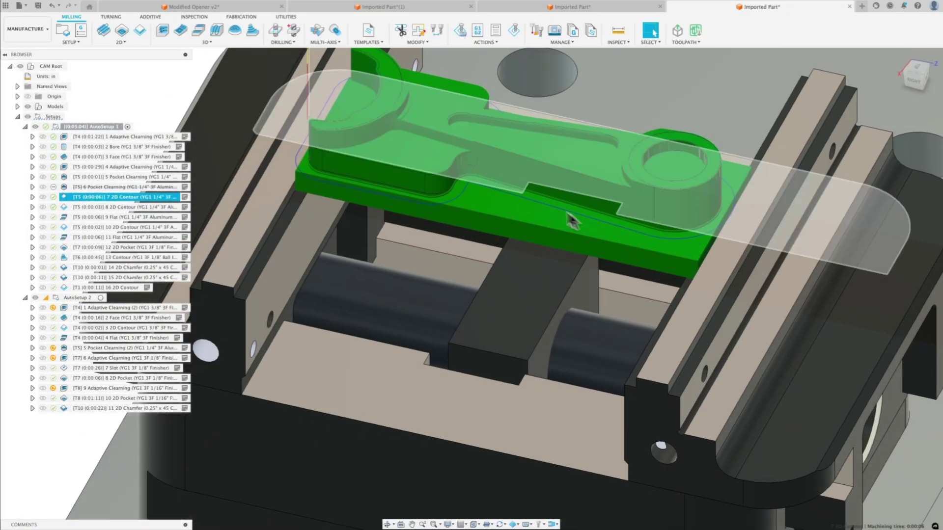
Step: Examine the finishing toolpaths of 8 2D Contour, 9 Flat, 10 2D Contour and 11 Flat around the fork end
{"action": "left_click", "coordinate": [126, 207]}
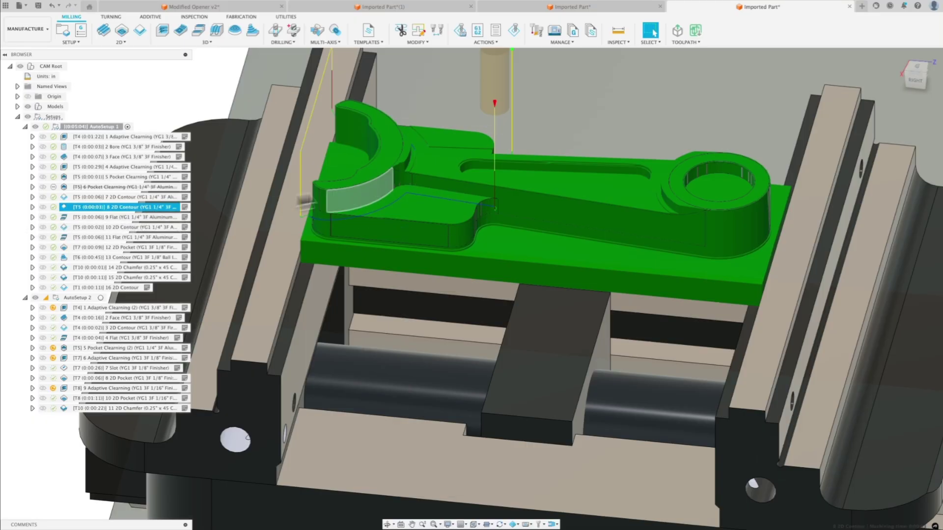
{"action": "scroll", "coordinate": [397, 188], "scroll_direction": "up", "scroll_amount": 3}
{"action": "left_click", "coordinate": [137, 217]}
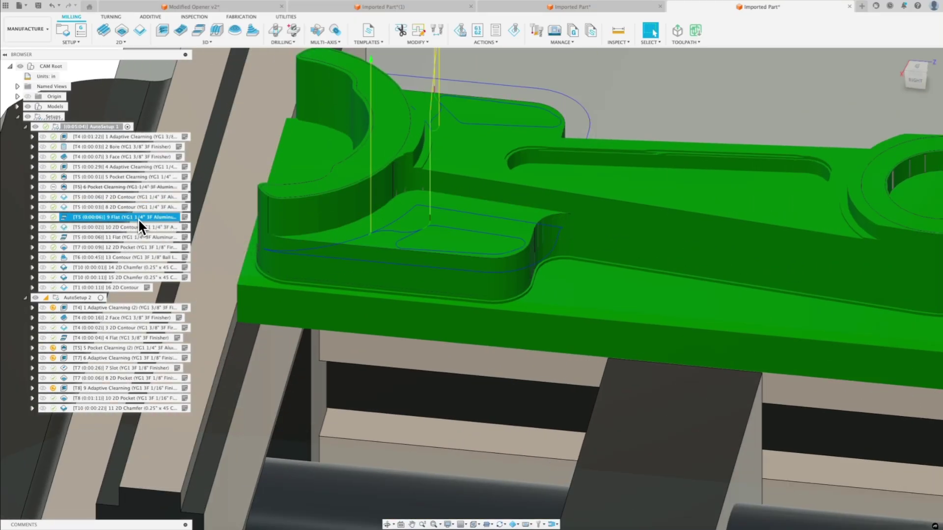
{"action": "middle_click_drag", "start_coordinate": [405, 193], "coordinate": [346, 192], "text": "shift"}
{"action": "left_click", "coordinate": [145, 227]}
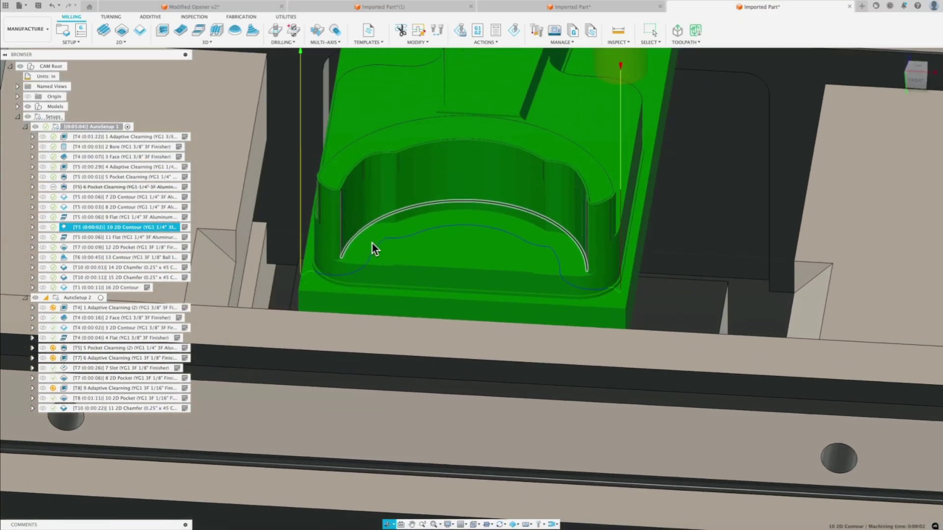
{"action": "left_click", "coordinate": [117, 237]}
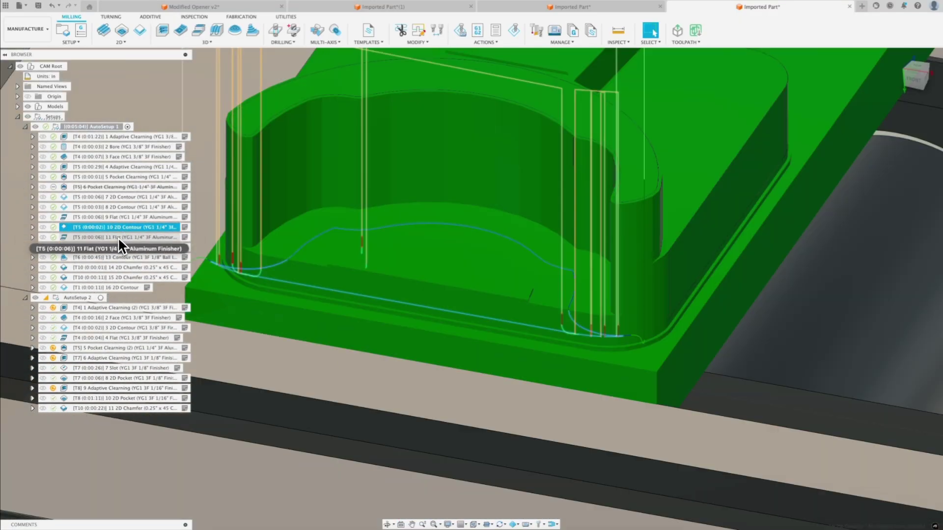
{"action": "scroll", "coordinate": [410, 244], "scroll_direction": "down", "scroll_amount": 3}
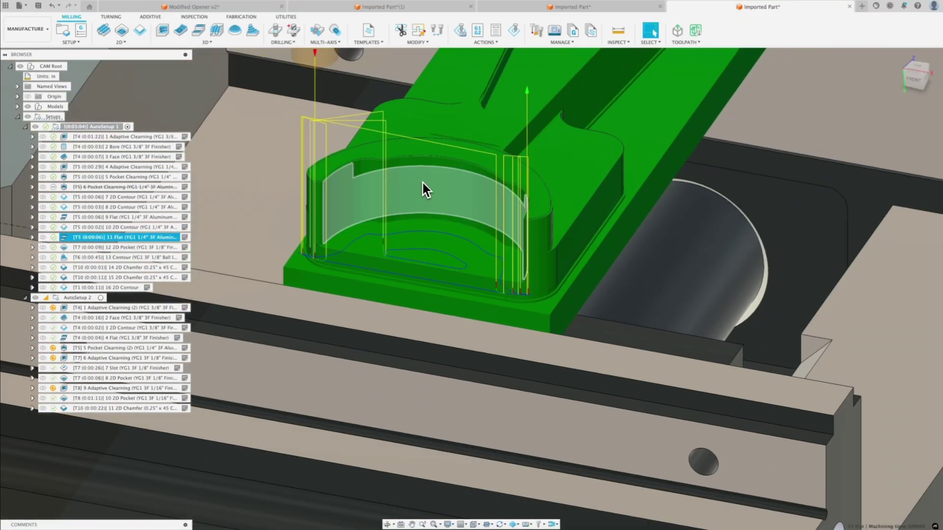
{"action": "middle_click_drag", "start_coordinate": [423, 182], "coordinate": [411, 187], "text": "shift"}
{"action": "scroll", "coordinate": [400, 189], "scroll_direction": "down", "scroll_amount": 3}
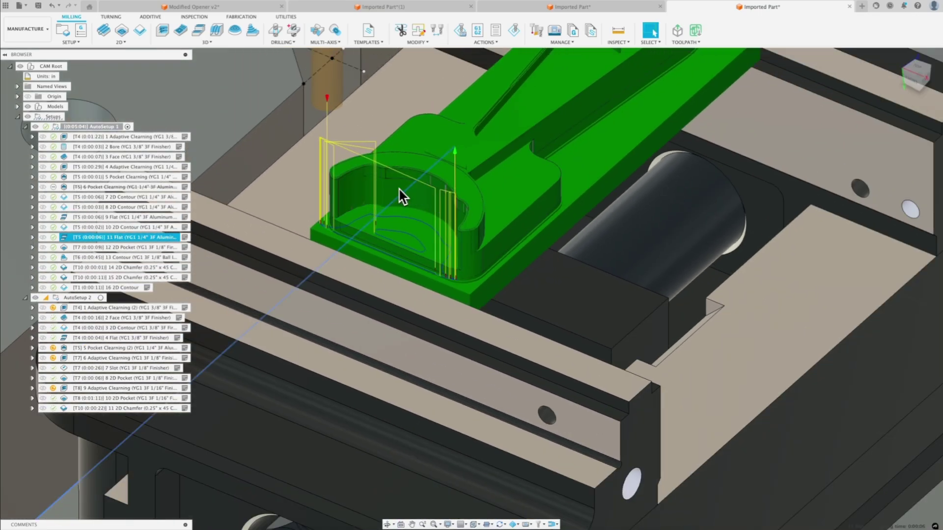
Step: Examine the 12 2D Pocket toolpath in the tapered pocket along the handle
{"action": "left_click", "coordinate": [145, 247]}
{"action": "scroll", "coordinate": [463, 200], "scroll_direction": "down", "scroll_amount": 4}
{"action": "scroll", "coordinate": [562, 88], "scroll_direction": "up", "scroll_amount": 4}
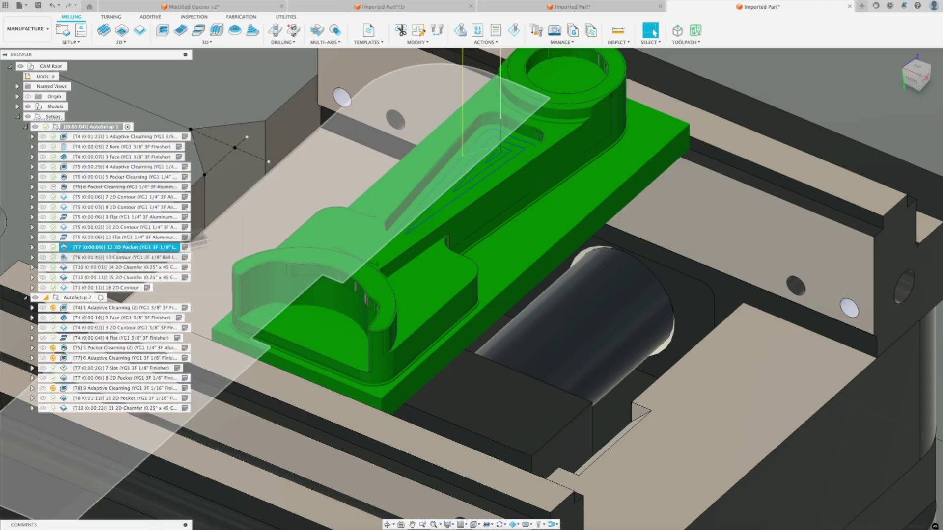
{"action": "scroll", "coordinate": [441, 178], "scroll_direction": "down", "scroll_amount": 5}
{"action": "scroll", "coordinate": [474, 93], "scroll_direction": "up", "scroll_amount": 6}
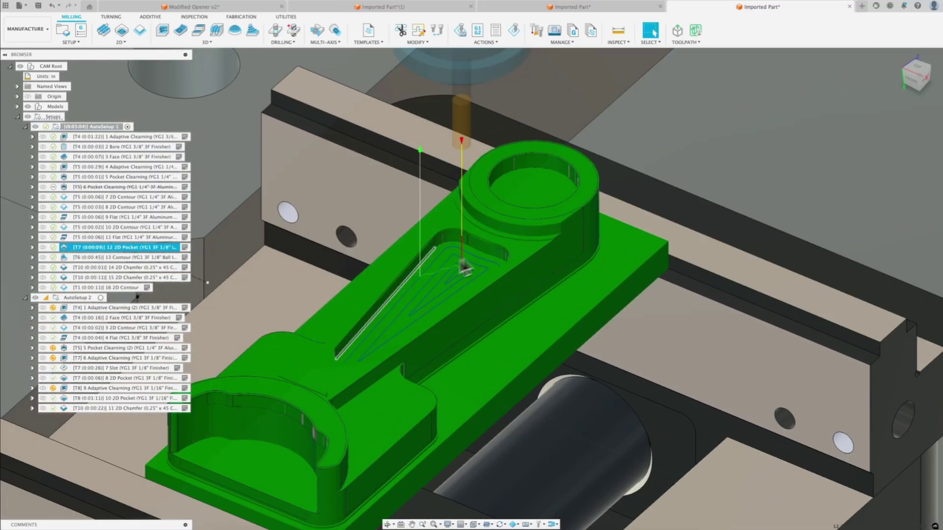
{"action": "scroll", "coordinate": [417, 206], "scroll_direction": "down", "scroll_amount": 5}
Step: Examine the 13 Contour ball end mill toolpath on the curved fillets at the ring and the fork
{"action": "left_click", "coordinate": [79, 257]}
{"action": "scroll", "coordinate": [451, 211], "scroll_direction": "up", "scroll_amount": 5}
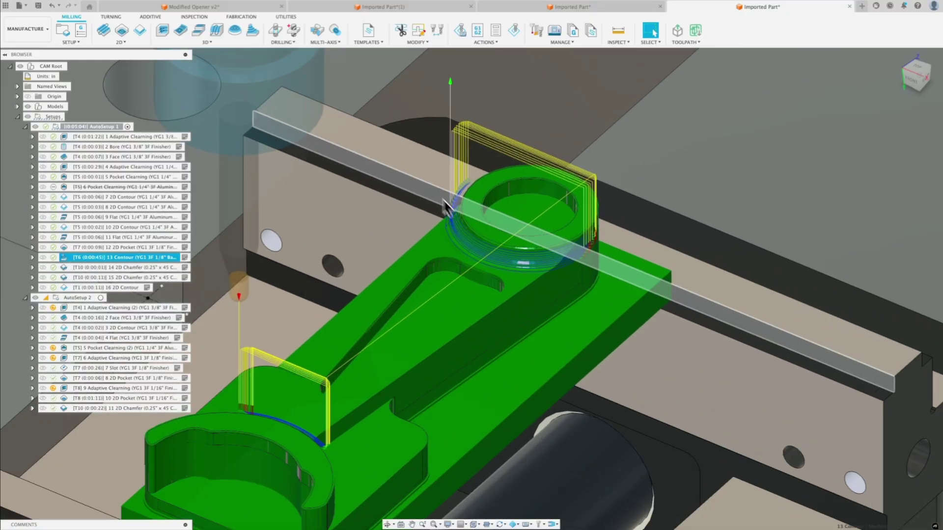
{"action": "scroll", "coordinate": [471, 231], "scroll_direction": "down", "scroll_amount": 2}
{"action": "middle_click_drag", "start_coordinate": [490, 249], "coordinate": [581, 246], "text": "shift"}
{"action": "scroll", "coordinate": [486, 275], "scroll_direction": "down", "scroll_amount": 3}
{"action": "scroll", "coordinate": [727, 266], "scroll_direction": "up", "scroll_amount": 5}
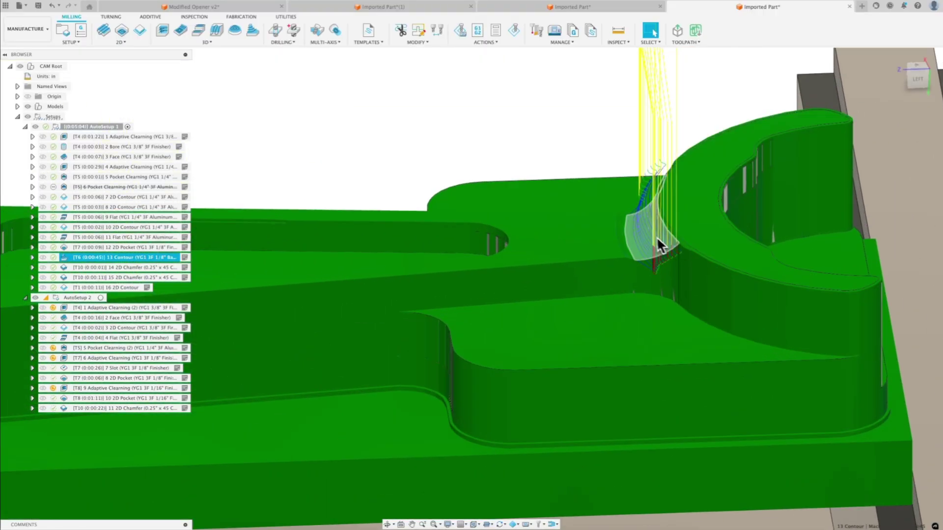
{"action": "middle_click_drag", "start_coordinate": [659, 242], "coordinate": [640, 235], "text": "shift"}
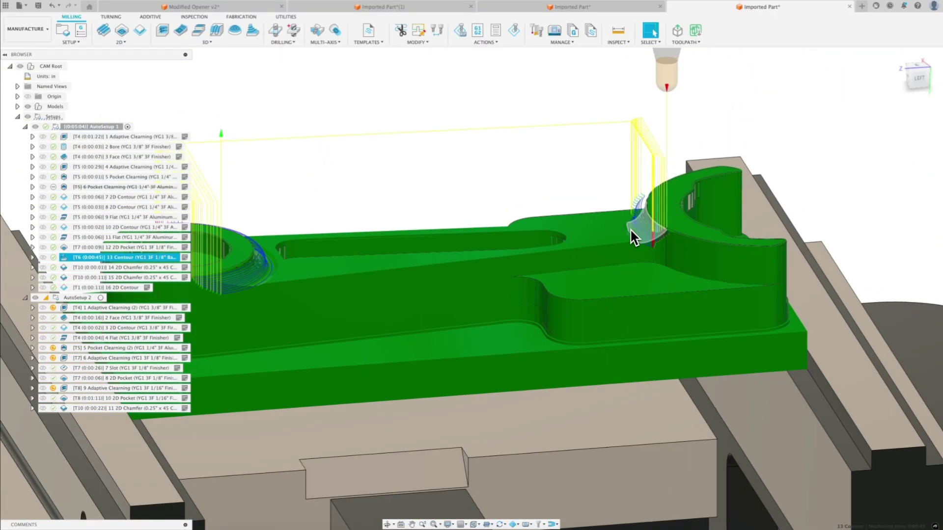
{"action": "scroll", "coordinate": [629, 228], "scroll_direction": "down", "scroll_amount": 2}
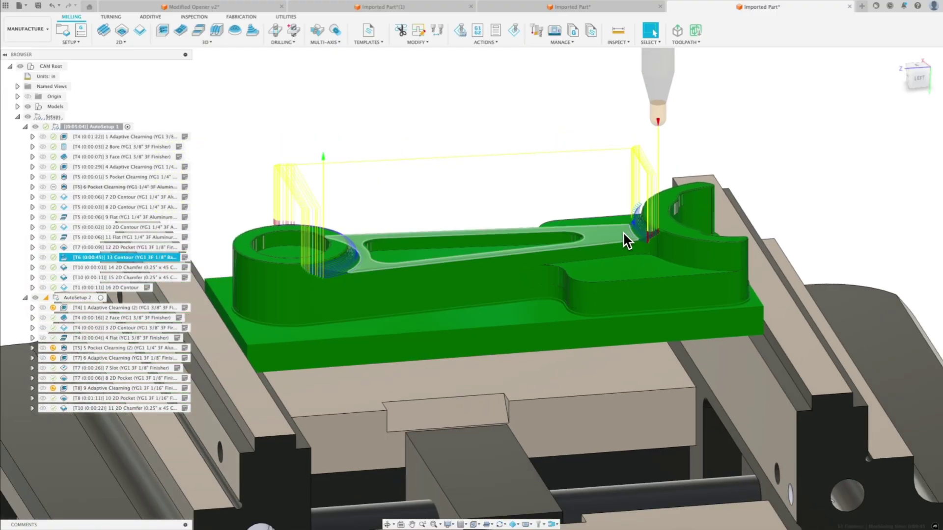
{"action": "scroll", "coordinate": [667, 111], "scroll_direction": "up", "scroll_amount": 3}
{"action": "scroll", "coordinate": [660, 116], "scroll_direction": "up", "scroll_amount": 2}
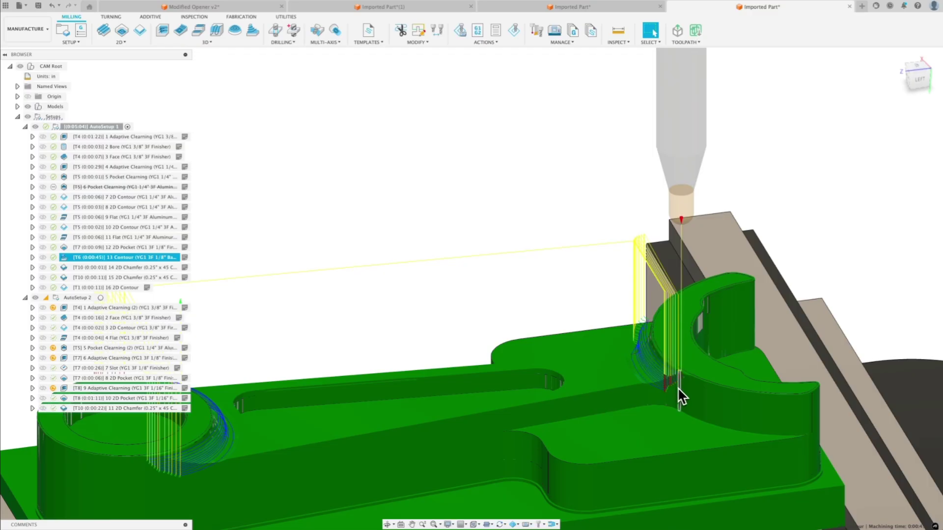
Step: Inspect the 13 Contour toolpath closely at the fork's fillet and display the 14 and 15 2D Chamfer toolpaths
{"action": "scroll", "coordinate": [679, 394], "scroll_direction": "up", "scroll_amount": 3}
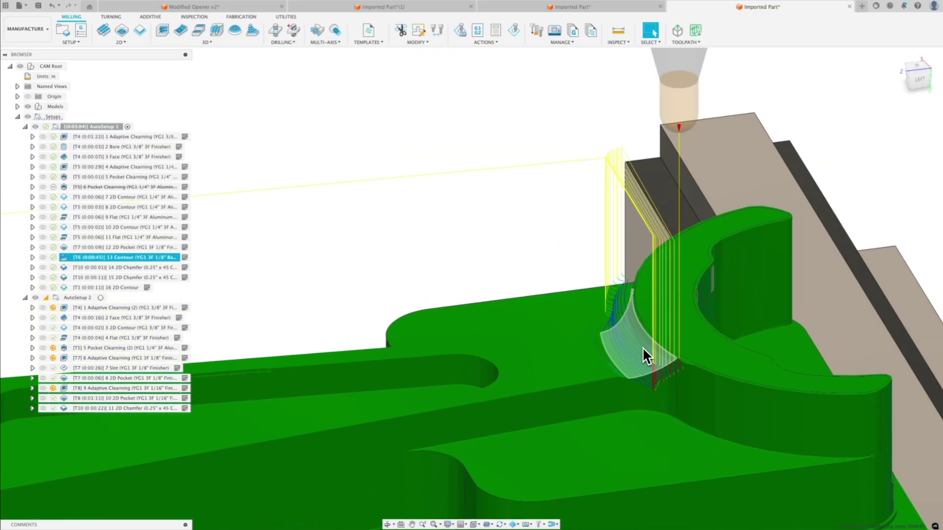
{"action": "scroll", "coordinate": [642, 347], "scroll_direction": "down", "scroll_amount": 5}
{"action": "scroll", "coordinate": [255, 430], "scroll_direction": "up", "scroll_amount": 4}
{"action": "scroll", "coordinate": [257, 431], "scroll_direction": "down", "scroll_amount": 5}
{"action": "left_click", "coordinate": [143, 267]}
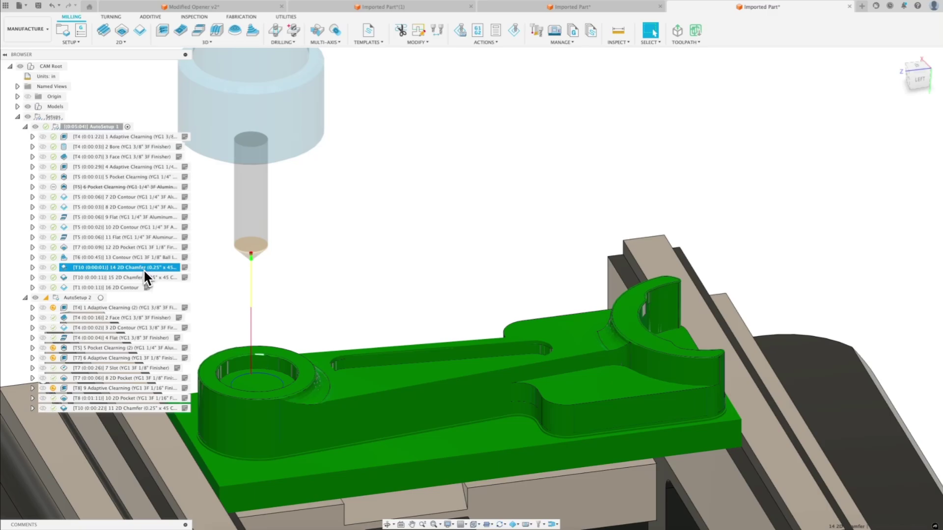
{"action": "left_click", "coordinate": [142, 277]}
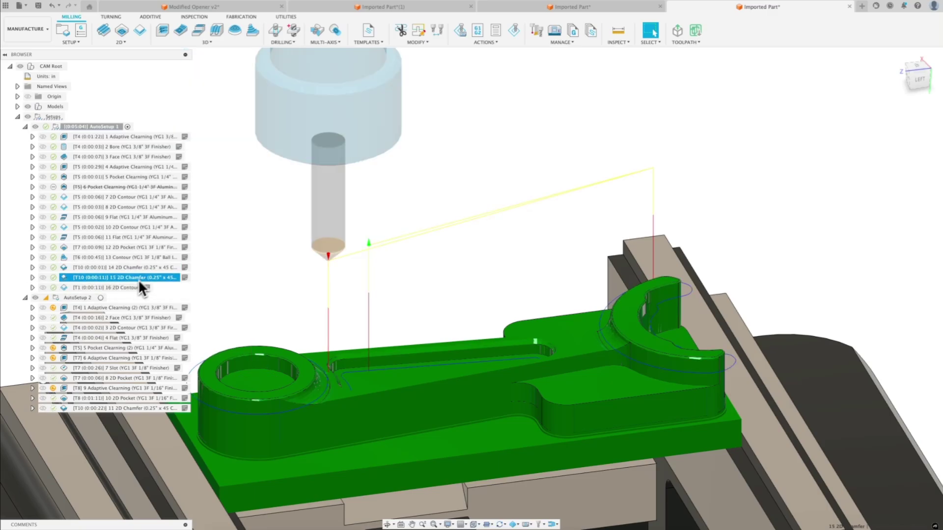
Step: Examine the 16 2D Contour toolpath inside the fork recess from several sides
{"action": "left_click", "coordinate": [127, 287]}
{"action": "middle_click_drag", "start_coordinate": [776, 342], "coordinate": [698, 340], "text": "shift"}
{"action": "scroll", "coordinate": [631, 305], "scroll_direction": "down", "scroll_amount": 3}
{"action": "scroll", "coordinate": [542, 207], "scroll_direction": "up", "scroll_amount": 3}
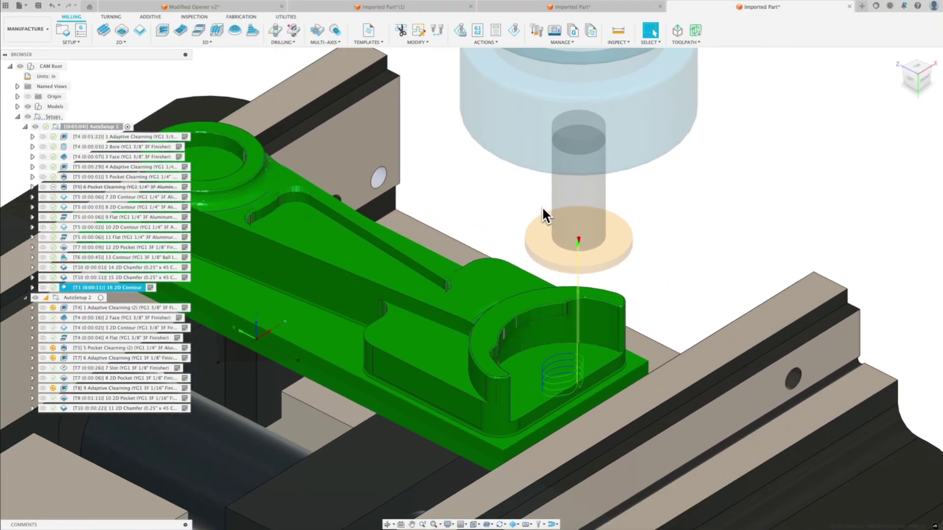
{"action": "middle_click_drag", "start_coordinate": [590, 279], "coordinate": [493, 391], "text": "shift"}
{"action": "scroll", "coordinate": [493, 391], "scroll_direction": "up", "scroll_amount": 3}
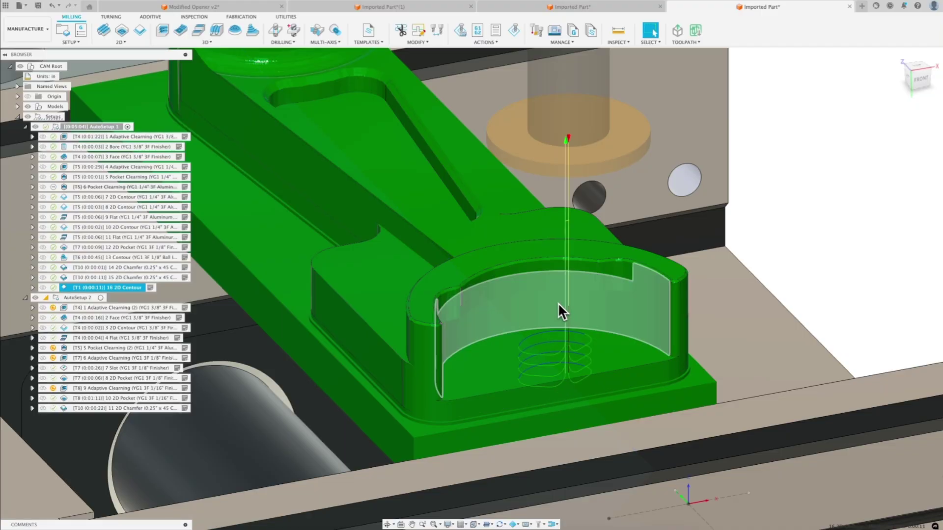
{"action": "middle_click_drag", "start_coordinate": [557, 289], "coordinate": [511, 309], "text": "shift"}
{"action": "scroll", "coordinate": [507, 296], "scroll_direction": "down", "scroll_amount": 1}
{"action": "scroll", "coordinate": [510, 309], "scroll_direction": "up", "scroll_amount": 3}
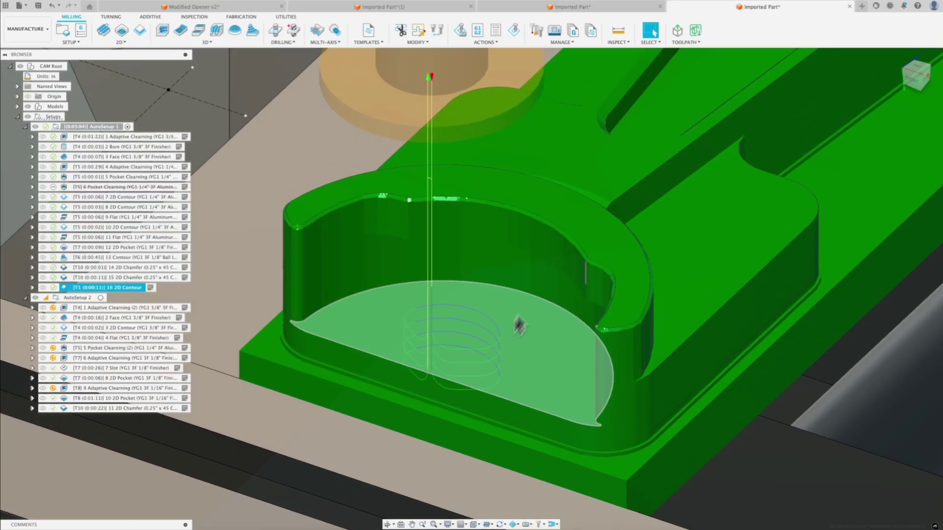
{"action": "middle_click_drag", "start_coordinate": [560, 249], "coordinate": [567, 237], "text": "shift"}
{"action": "scroll", "coordinate": [569, 237], "scroll_direction": "up", "scroll_amount": 5}
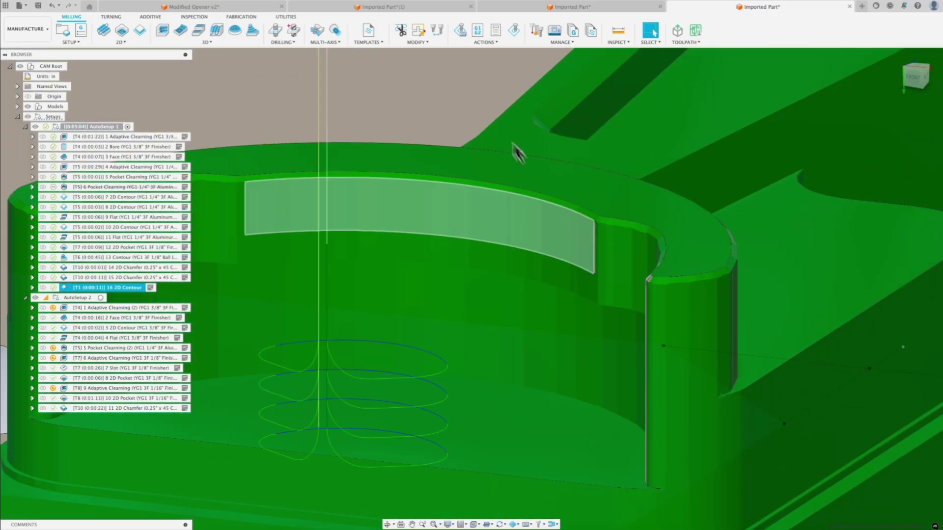
Step: Compare the model's recessed wall inside the fork with the 16 2D Contour toolpath
{"action": "left_click", "coordinate": [482, 99]}
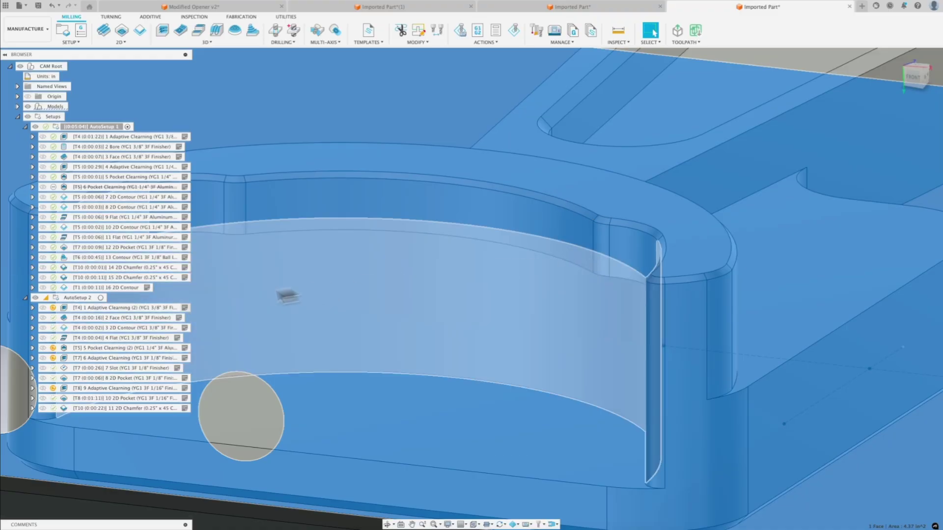
{"action": "left_click", "coordinate": [129, 289]}
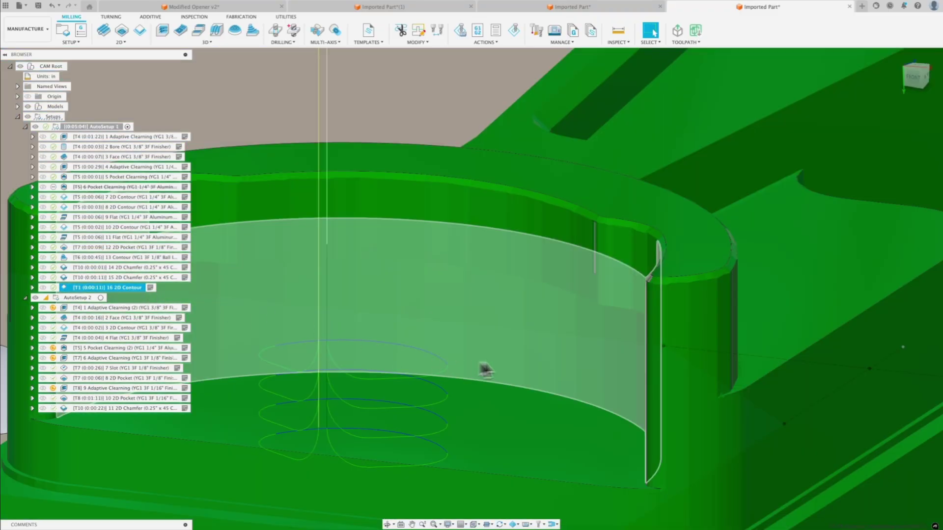
{"action": "middle_click_drag", "start_coordinate": [594, 284], "coordinate": [641, 281], "text": "shift"}
{"action": "scroll", "coordinate": [537, 341], "scroll_direction": "down", "scroll_amount": 6}
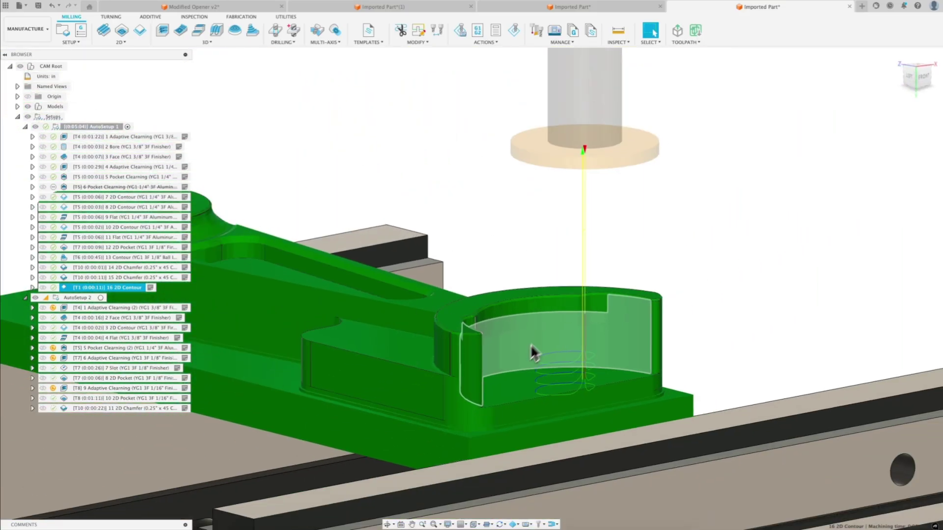
{"action": "middle_click_drag", "start_coordinate": [572, 296], "coordinate": [582, 302], "text": "shift"}
{"action": "scroll", "coordinate": [574, 313], "scroll_direction": "down", "scroll_amount": 5}
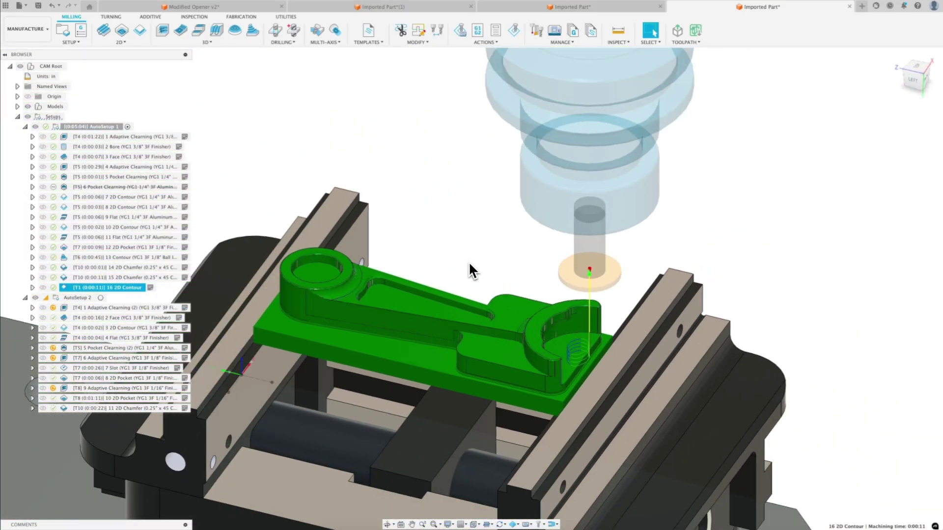
{"action": "scroll", "coordinate": [467, 263], "scroll_direction": "up", "scroll_amount": 5}
Step: Simulate all of AutoSetup 1 and inspect the machined stock on the fork's inner wall
{"action": "left_click", "coordinate": [102, 127]}
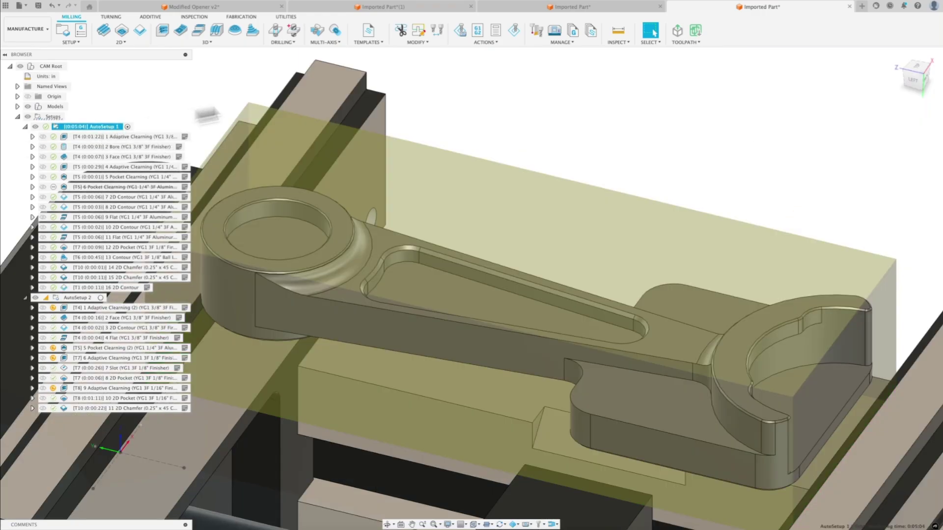
{"action": "left_click", "coordinate": [514, 33]}
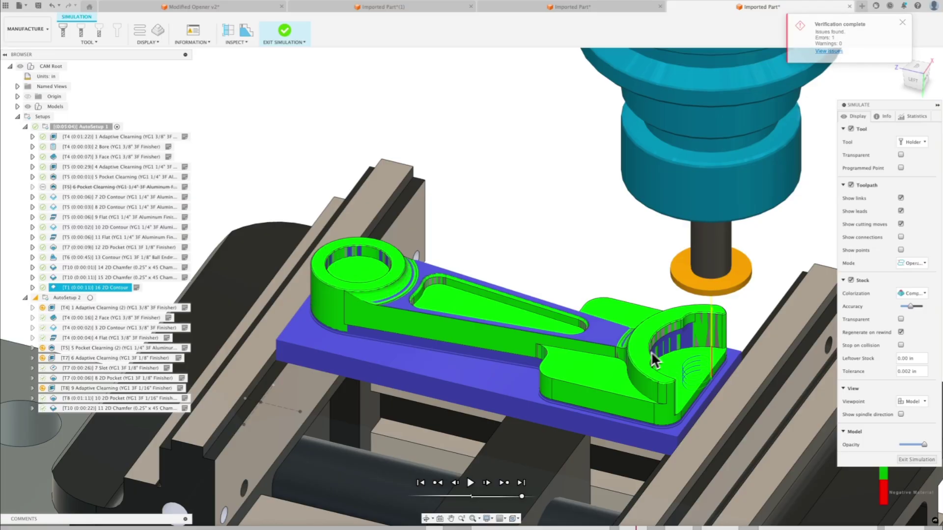
{"action": "scroll", "coordinate": [655, 361], "scroll_direction": "up", "scroll_amount": 5}
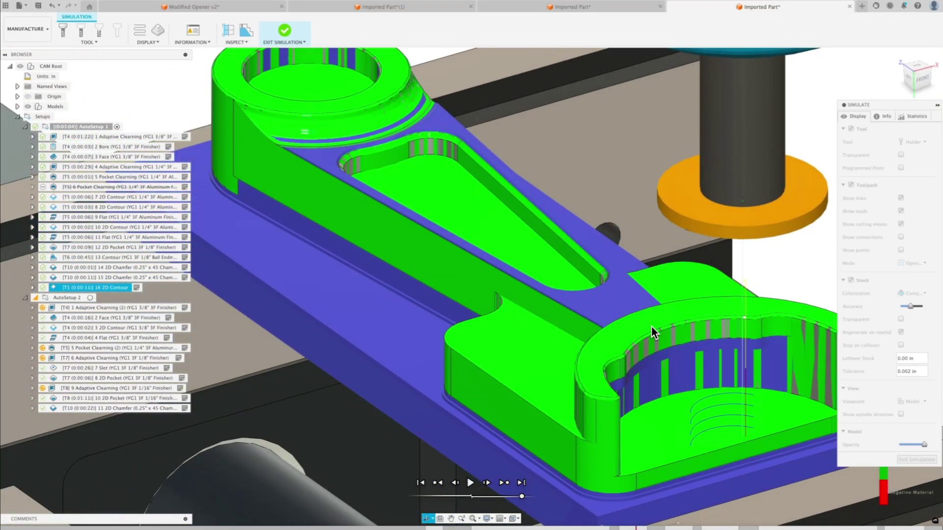
{"action": "middle_click_drag", "start_coordinate": [651, 326], "coordinate": [654, 326], "text": "shift"}
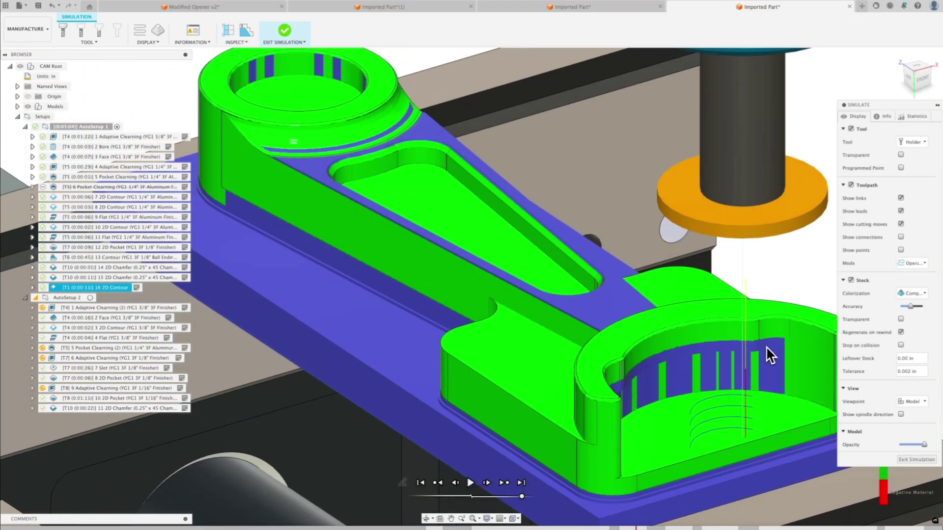
{"action": "scroll", "coordinate": [769, 348], "scroll_direction": "up", "scroll_amount": 3}
{"action": "middle_click_drag", "start_coordinate": [736, 346], "coordinate": [695, 381], "text": "shift"}
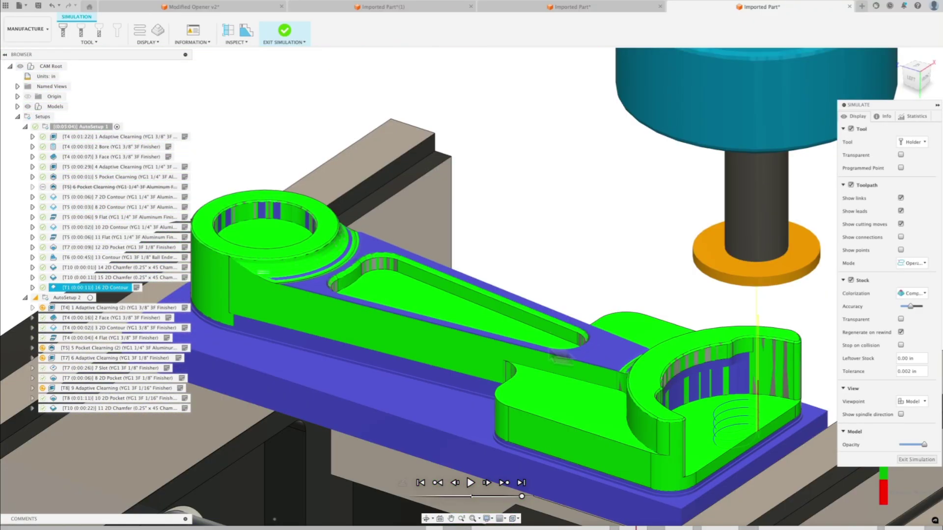
Step: Inspect the simulated stock around the ring fillet, tapered pocket and fork, and exit the simulation
{"action": "scroll", "coordinate": [316, 285], "scroll_direction": "up", "scroll_amount": 5}
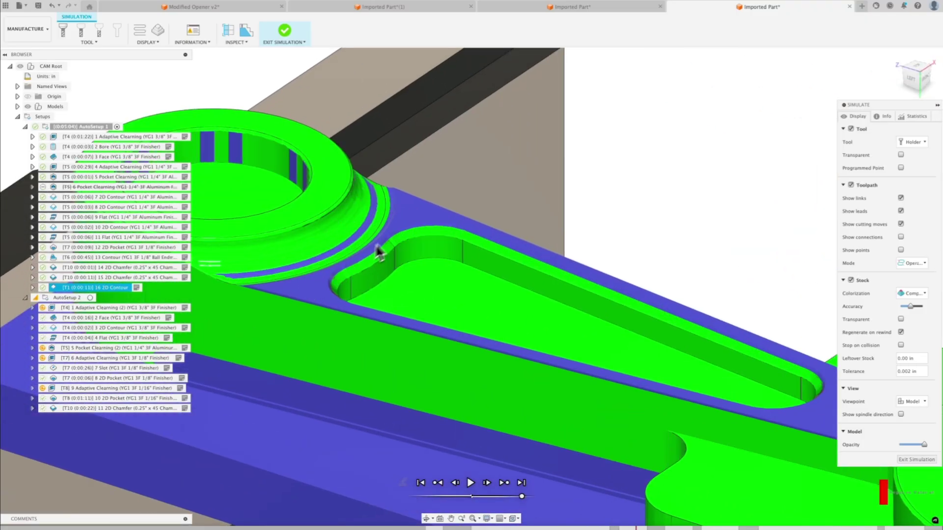
{"action": "scroll", "coordinate": [297, 307], "scroll_direction": "up", "scroll_amount": 8}
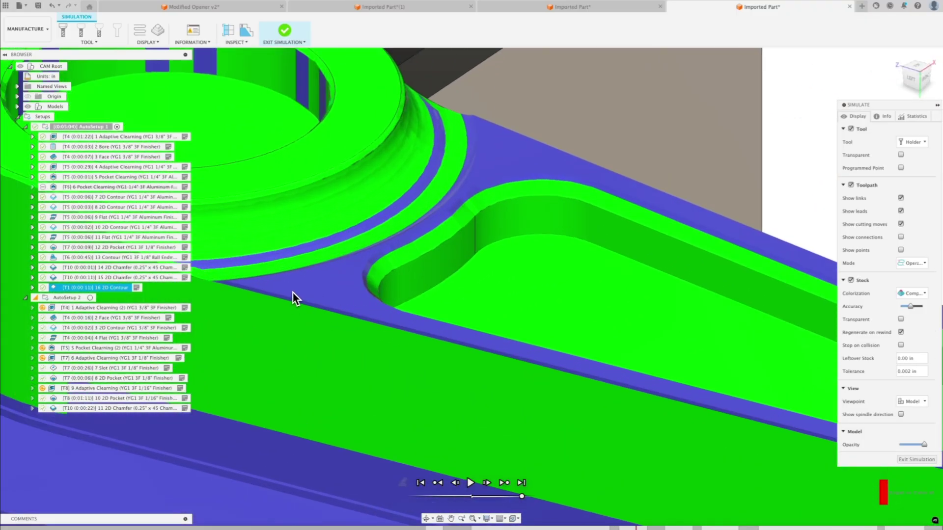
{"action": "scroll", "coordinate": [316, 318], "scroll_direction": "down", "scroll_amount": 10}
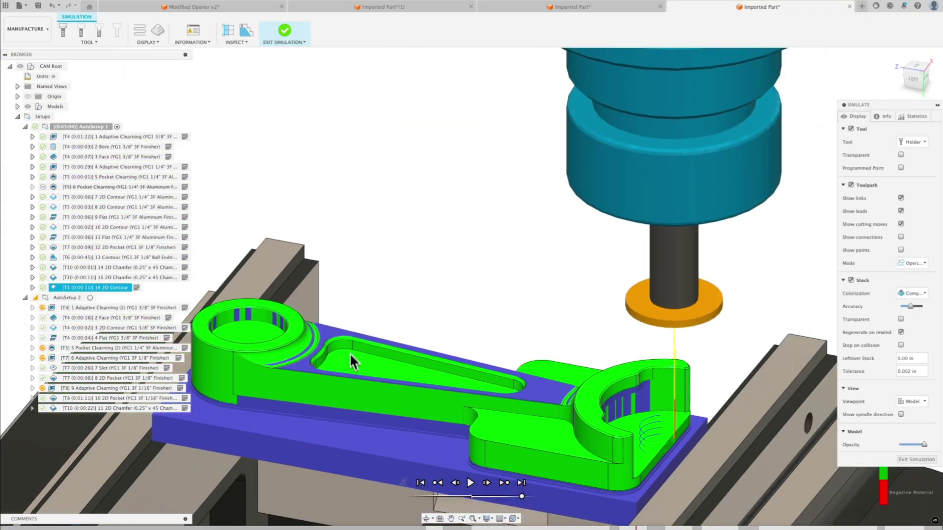
{"action": "scroll", "coordinate": [382, 393], "scroll_direction": "up", "scroll_amount": 2}
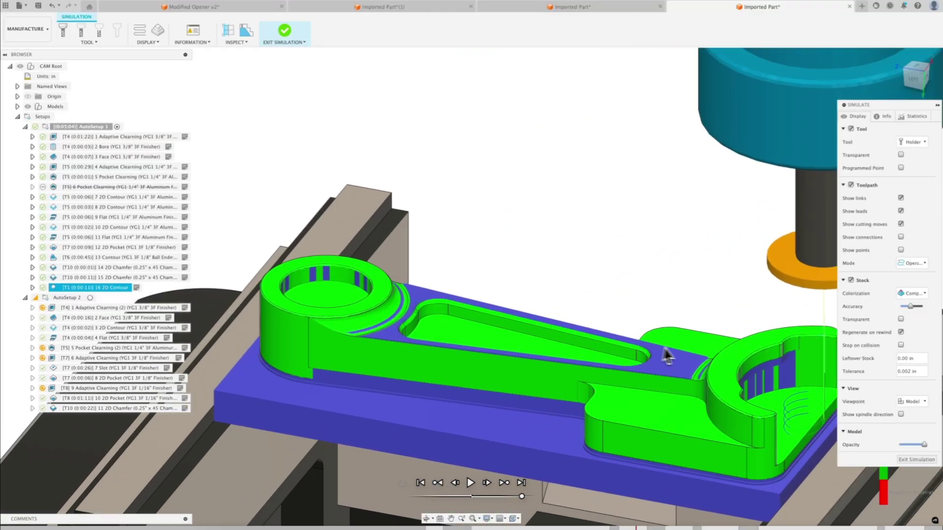
{"action": "scroll", "coordinate": [545, 362], "scroll_direction": "down", "scroll_amount": 2}
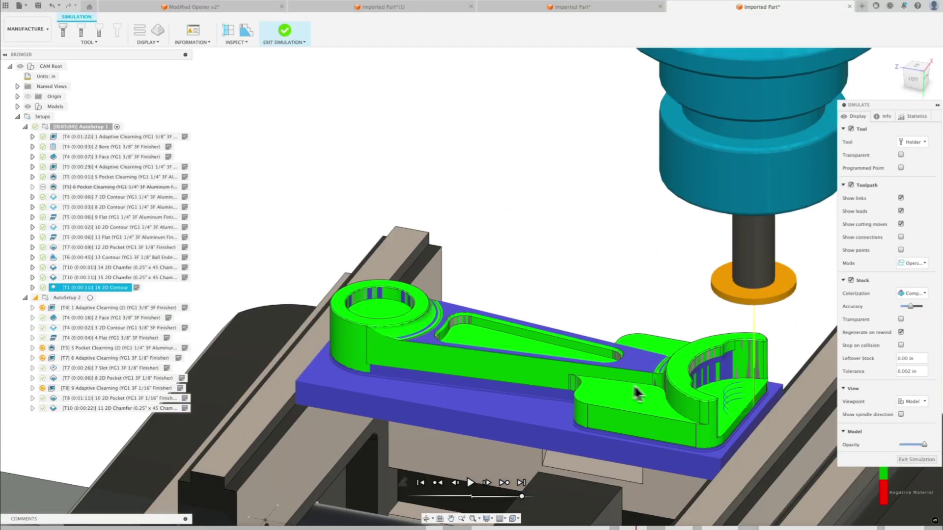
{"action": "left_click", "coordinate": [916, 459]}
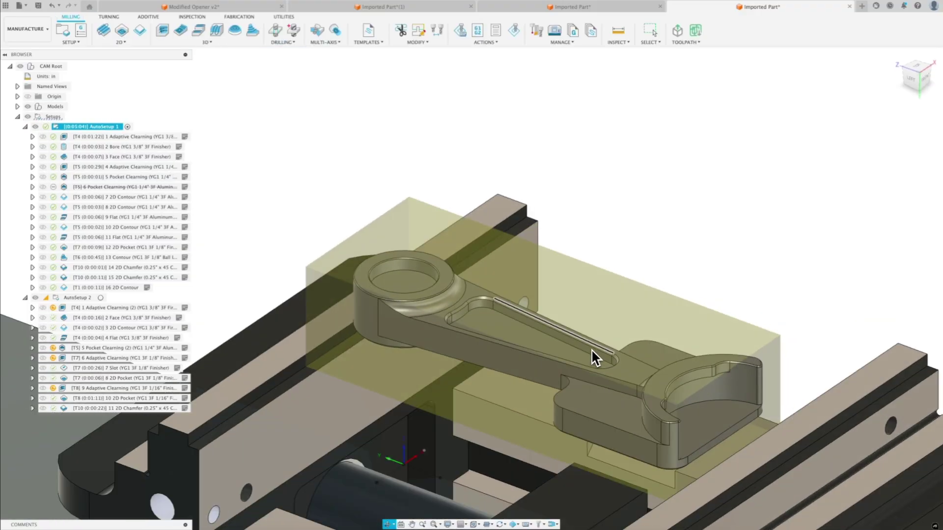
Step: View the whole part in the vise with the 16 2D Contour toolpath displayed
{"action": "scroll", "coordinate": [515, 364], "scroll_direction": "down", "scroll_amount": 3}
{"action": "scroll", "coordinate": [758, 337], "scroll_direction": "up", "scroll_amount": 4}
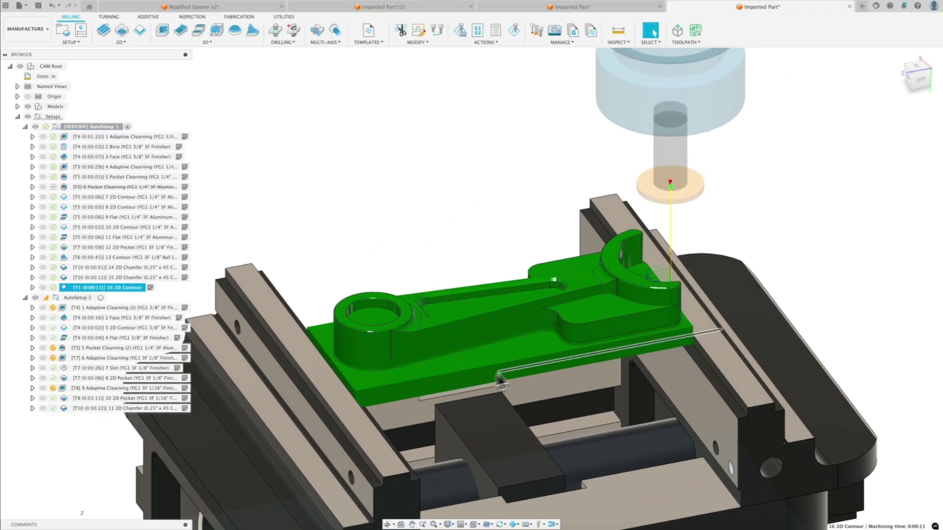
{"action": "scroll", "coordinate": [506, 352], "scroll_direction": "down", "scroll_amount": 5}
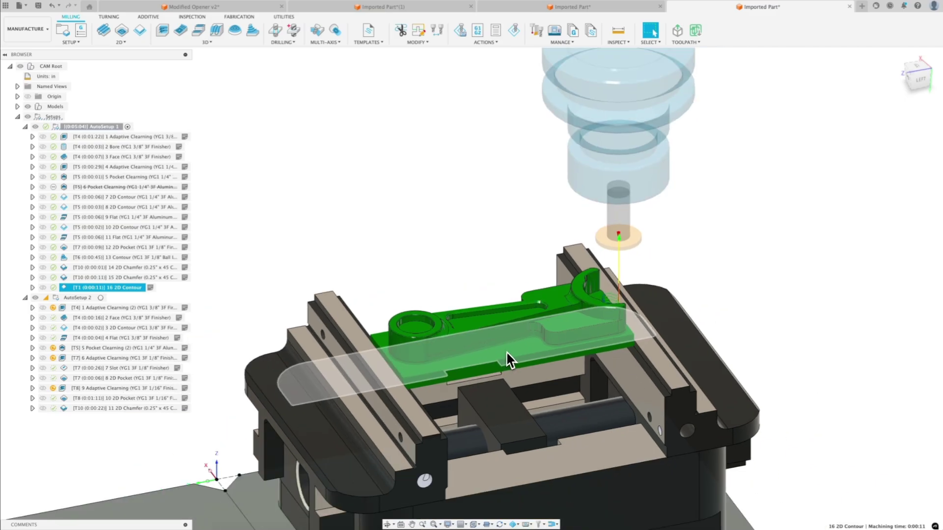
{"action": "scroll", "coordinate": [691, 267], "scroll_direction": "down", "scroll_amount": 2}
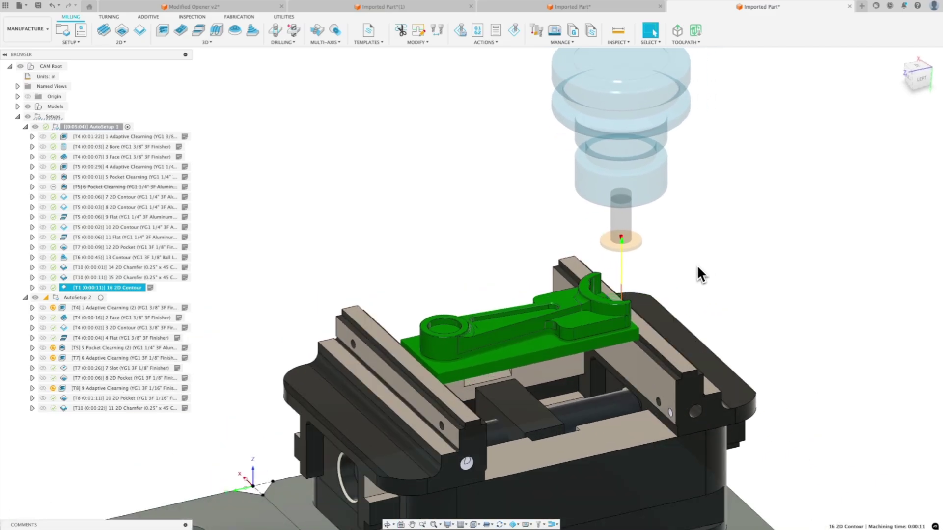
{"action": "scroll", "coordinate": [735, 392], "scroll_direction": "up", "scroll_amount": 2}
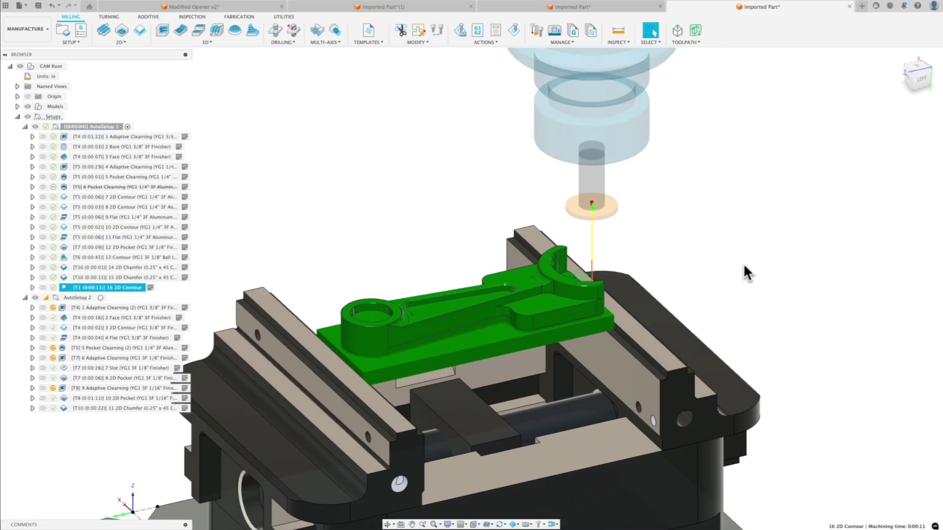